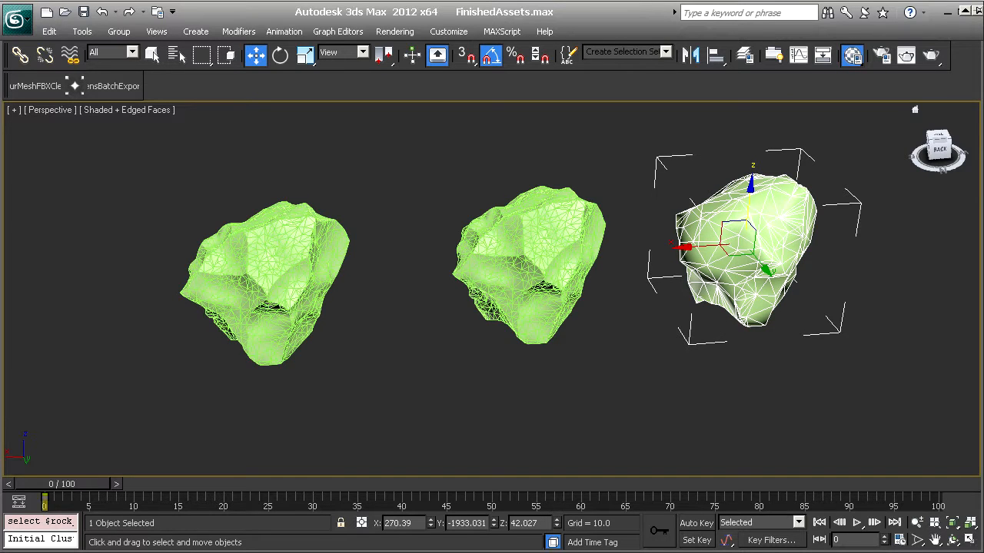
Step: Open the Polygon Count window and check the triangle counts of the middle and left rocks
left_click_drag(983, 153, 358, 45)
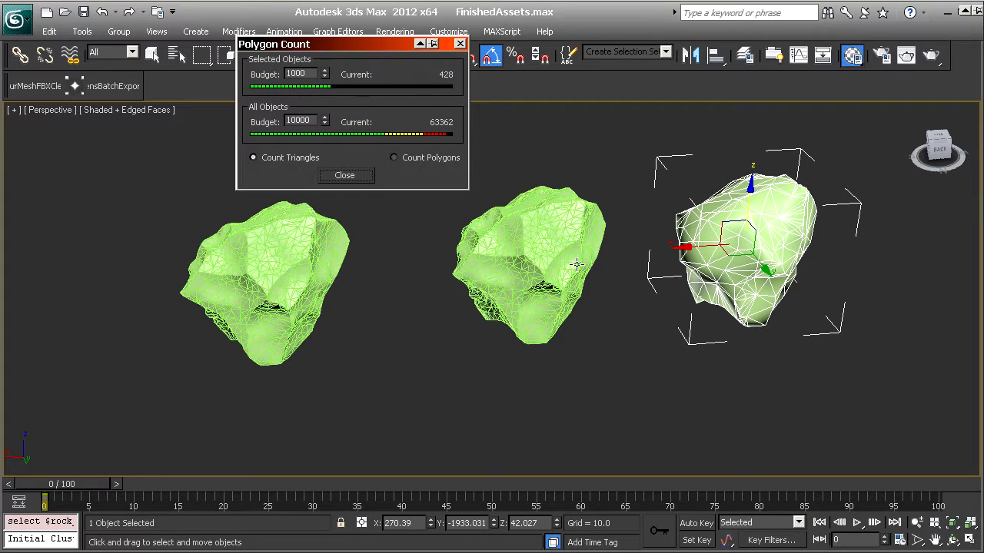
left_click(530, 272)
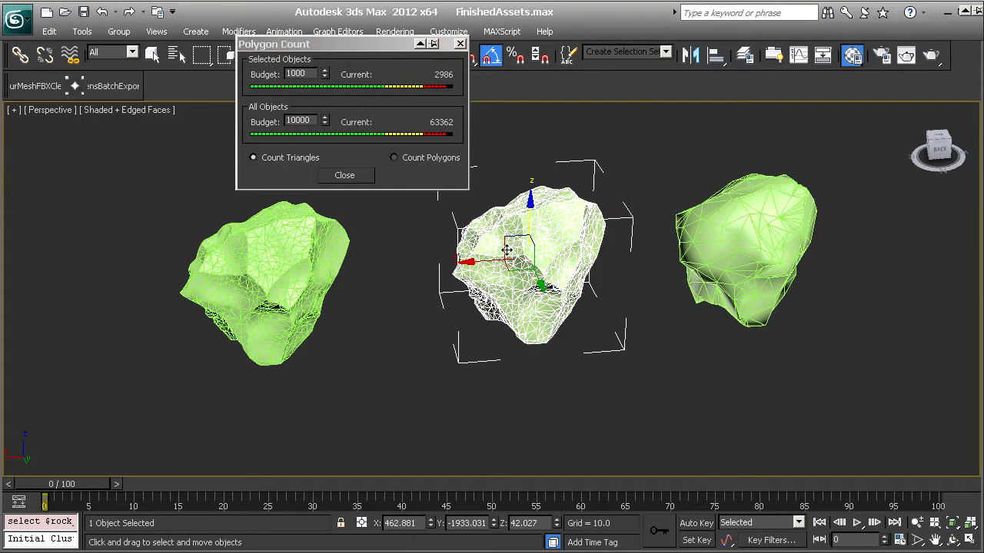
left_click(286, 283)
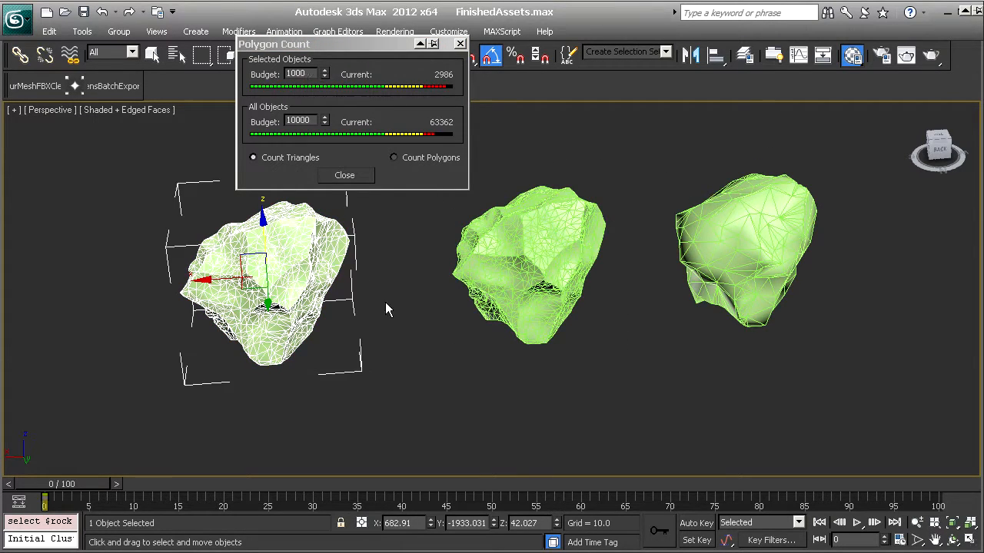
left_click(418, 317)
left_click(275, 273)
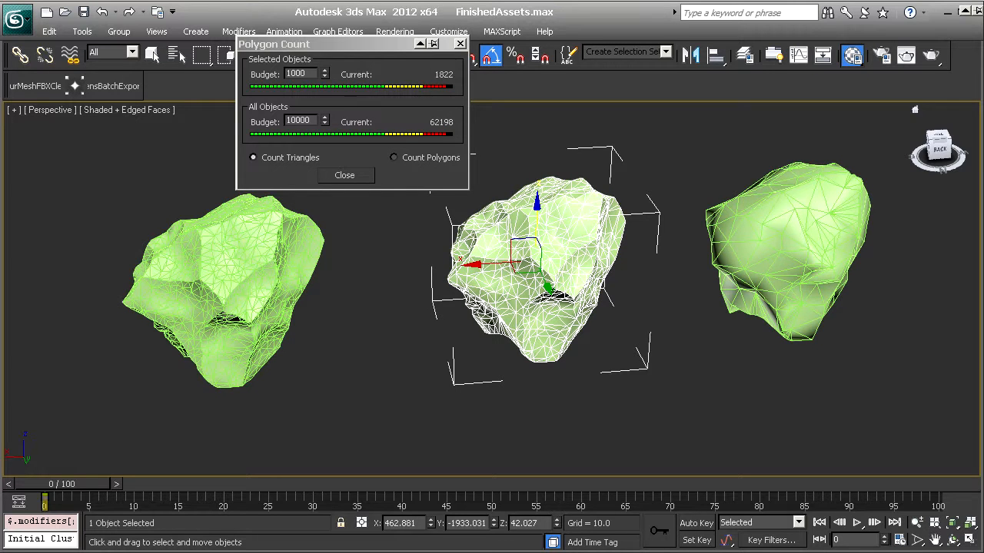
Step: Select the three rock versions in turn to compare their triangle counts, finishing on the middle rock
left_click(677, 374)
left_click(589, 263)
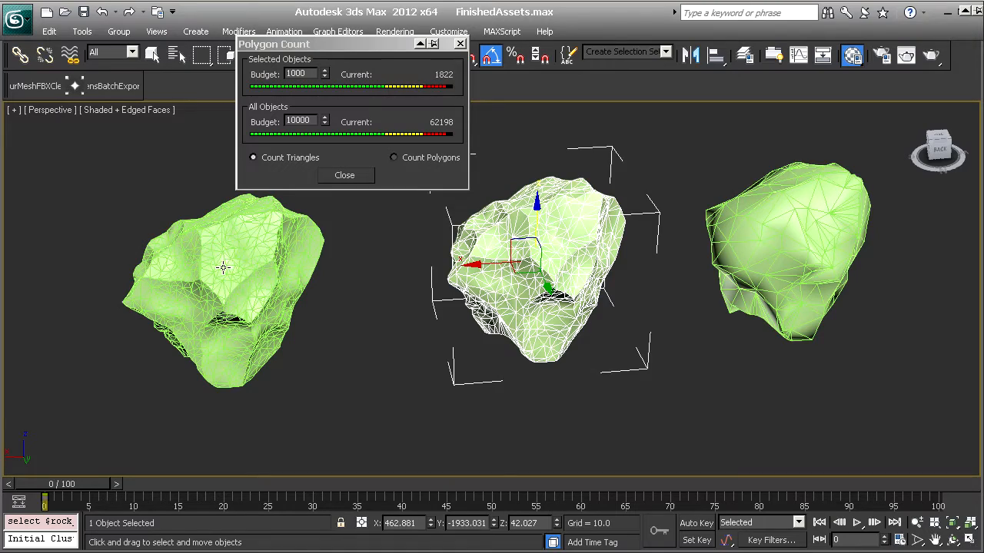
left_click(259, 288)
left_click(479, 276)
left_click(743, 245)
left_click(528, 275)
Step: Inspect the middle rock's reduced mesh up close with edged faces toggled, and close the Polygon Count window
key("F4")
scroll(408, 327, "up", 5)
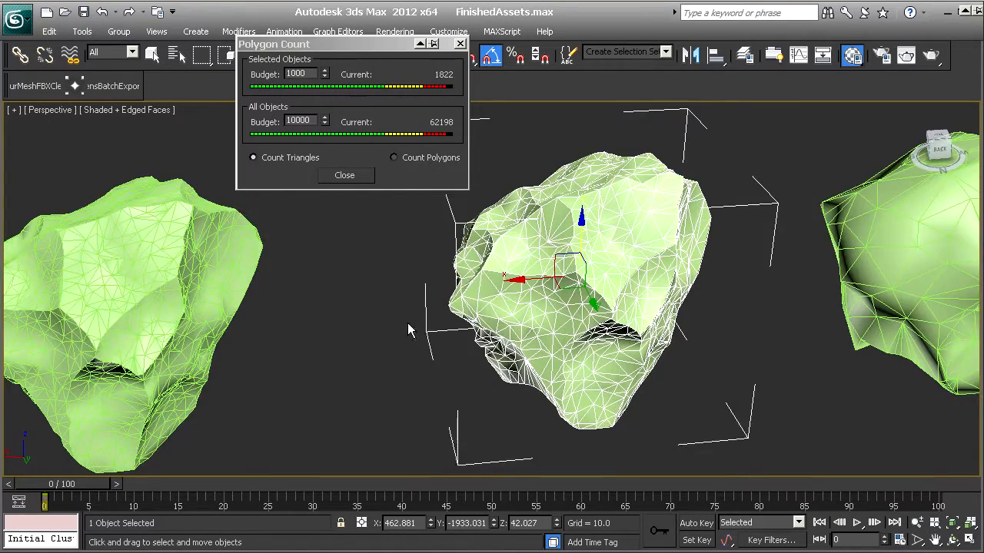
scroll(413, 344, "down", 5)
key("F4")
key("F4")
key("F4")
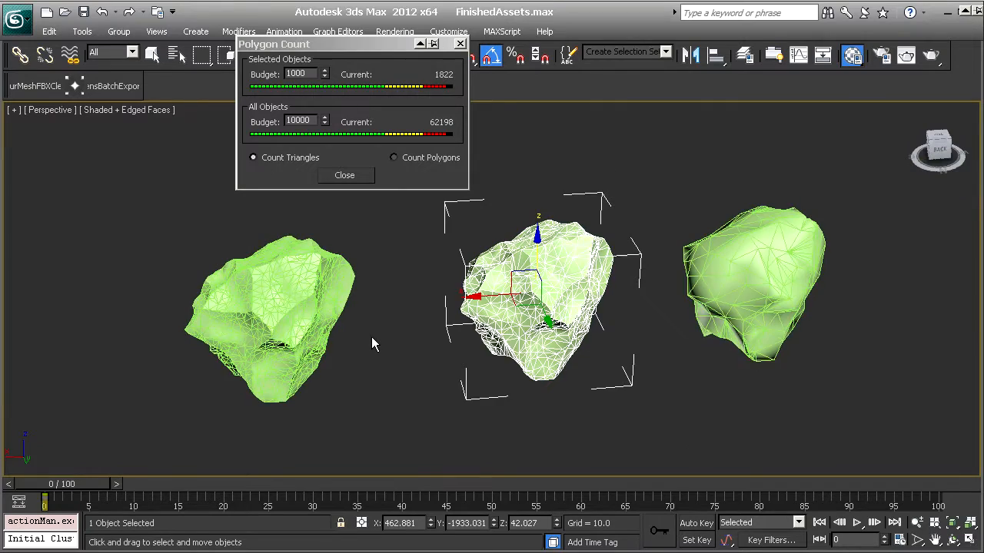
left_click(387, 68)
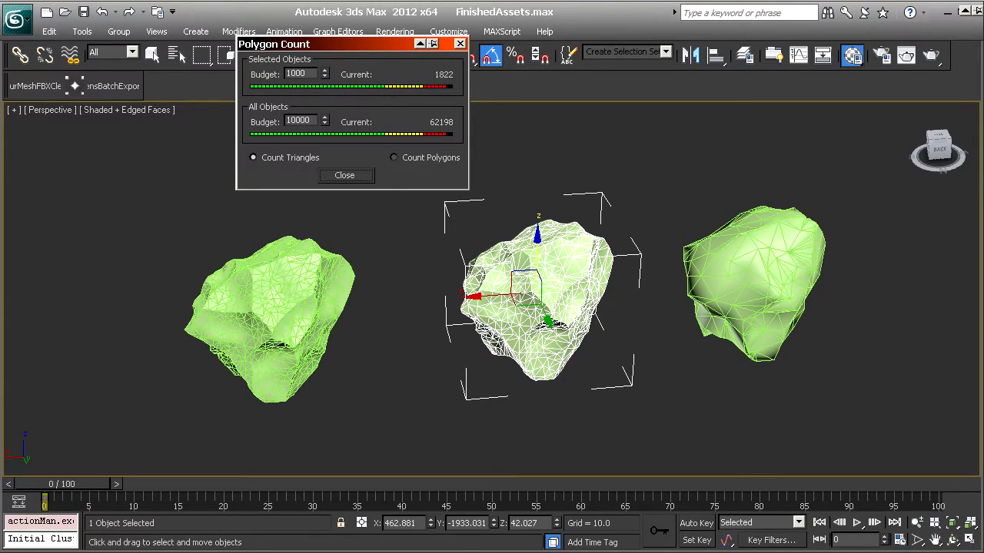
key("Escape")
Step: Examine the wireframe density of all three rocks at closer range, selecting each in turn
middle_click_drag(407, 344, 411, 339)
key("alt+z")
left_click_drag(480, 348, 474, 329)
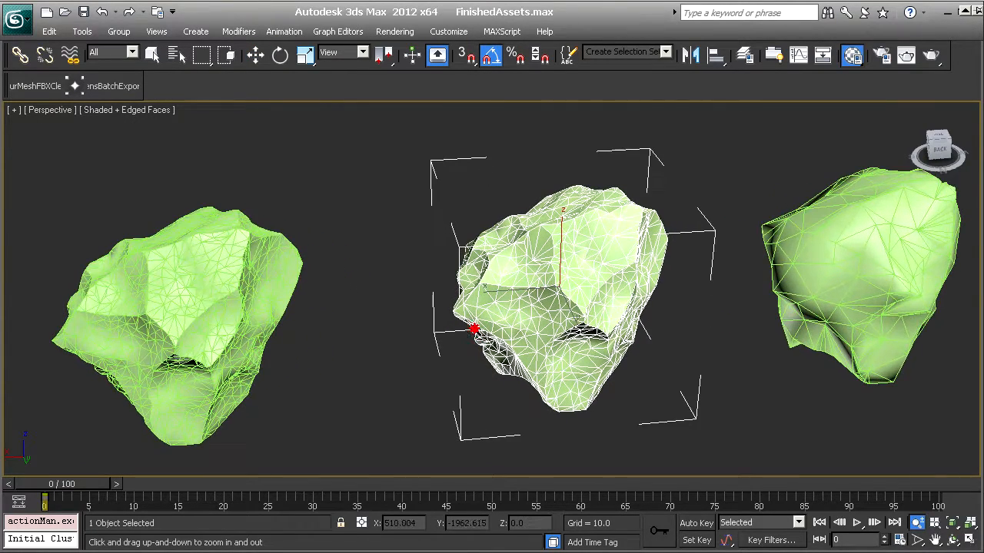
middle_click_drag(375, 338, 389, 319)
middle_click_drag(484, 335, 500, 320, "alt")
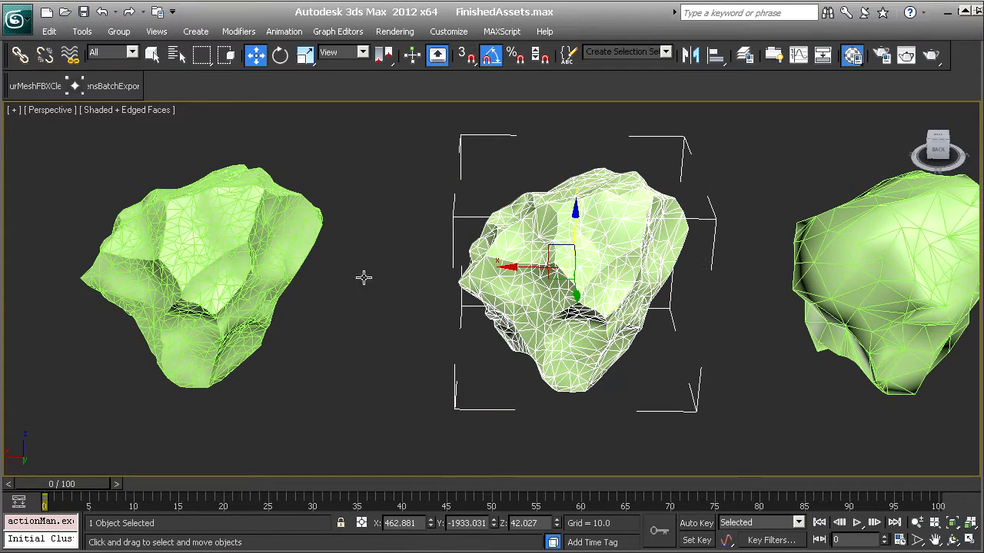
left_click(279, 273)
left_click(606, 265)
left_click(863, 280)
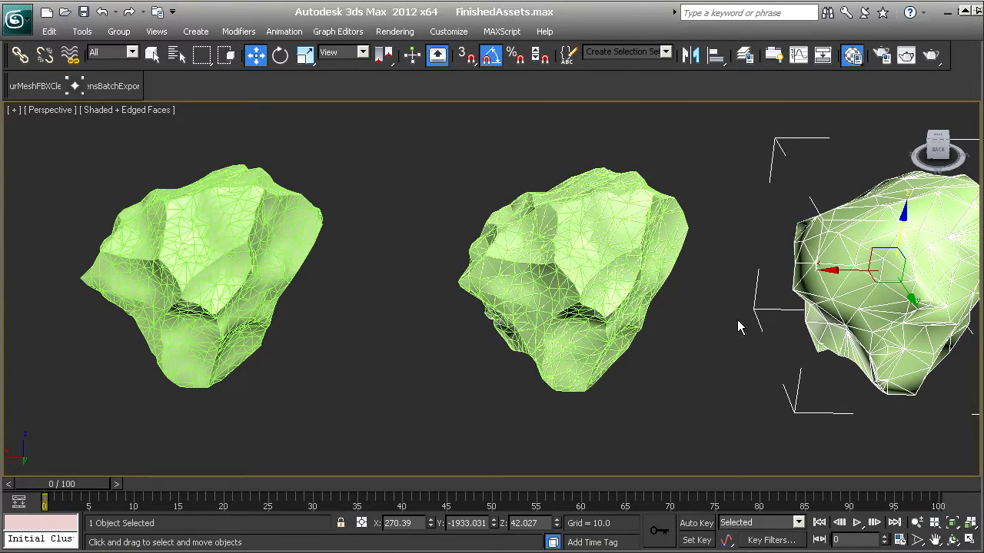
Step: Alternate the selection between the left and middle rocks to compare their topology, finishing with the right rock
left_click(543, 292)
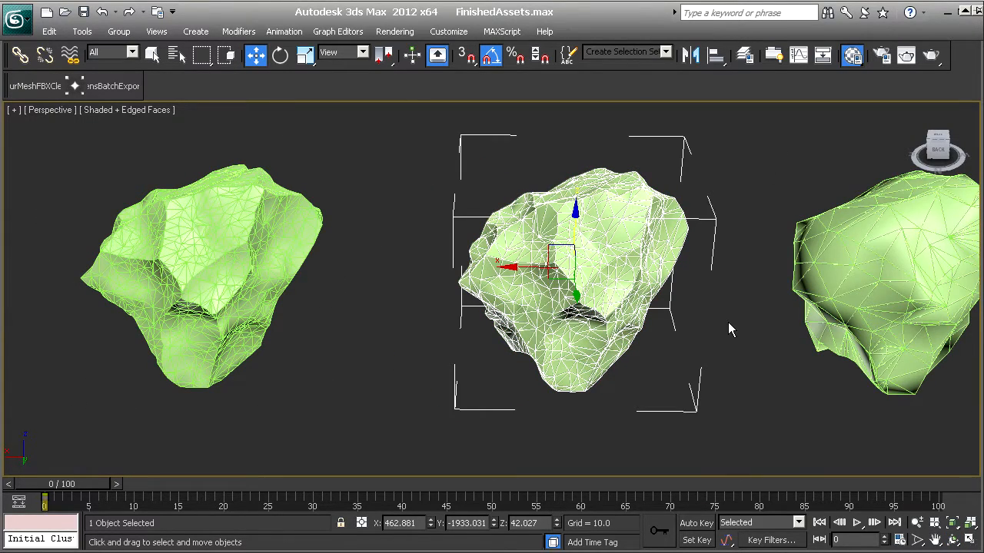
left_click(235, 270)
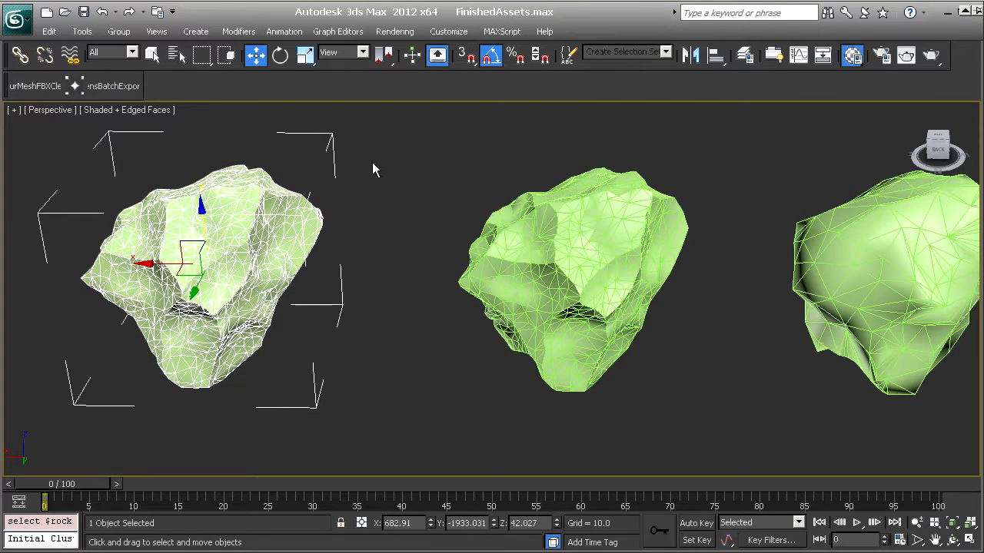
left_click(581, 263)
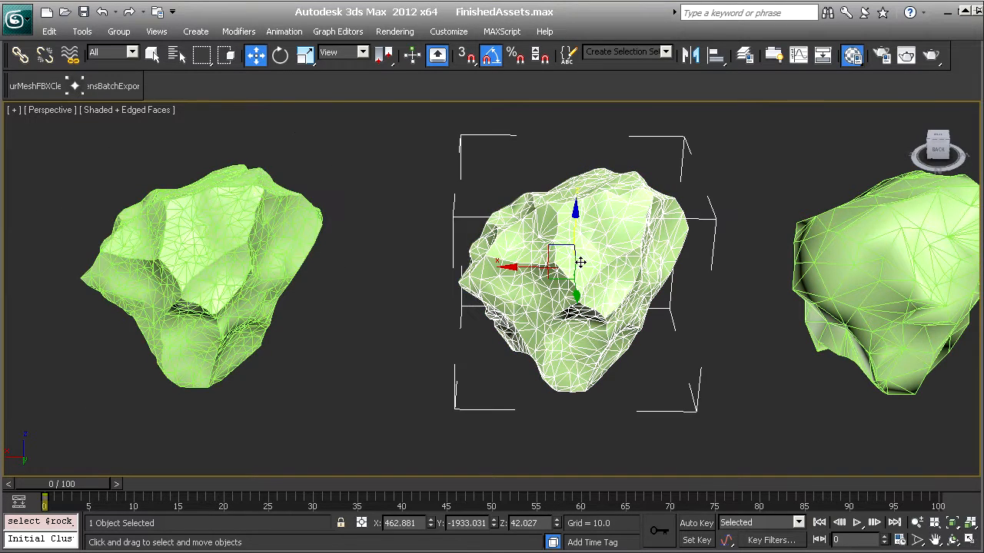
left_click(209, 239)
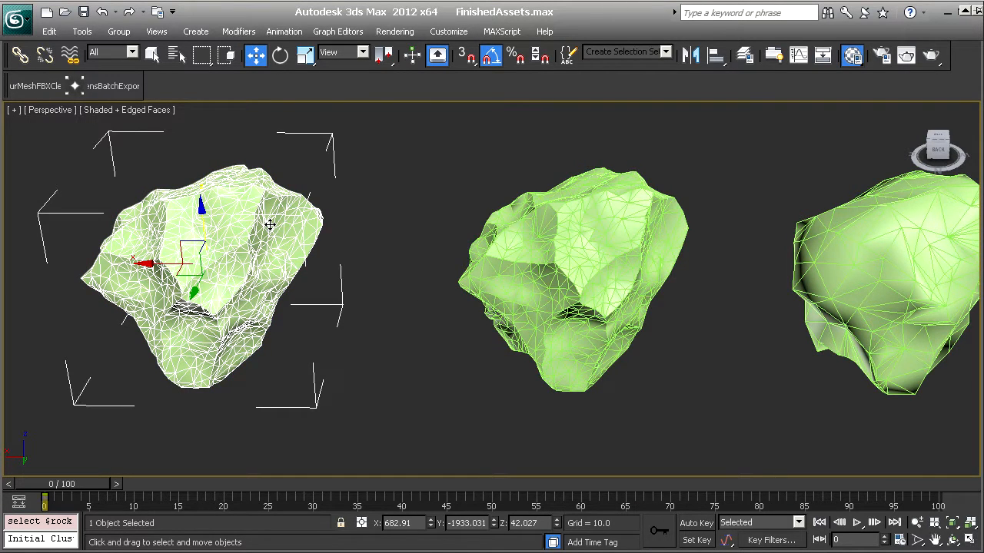
left_click(580, 267)
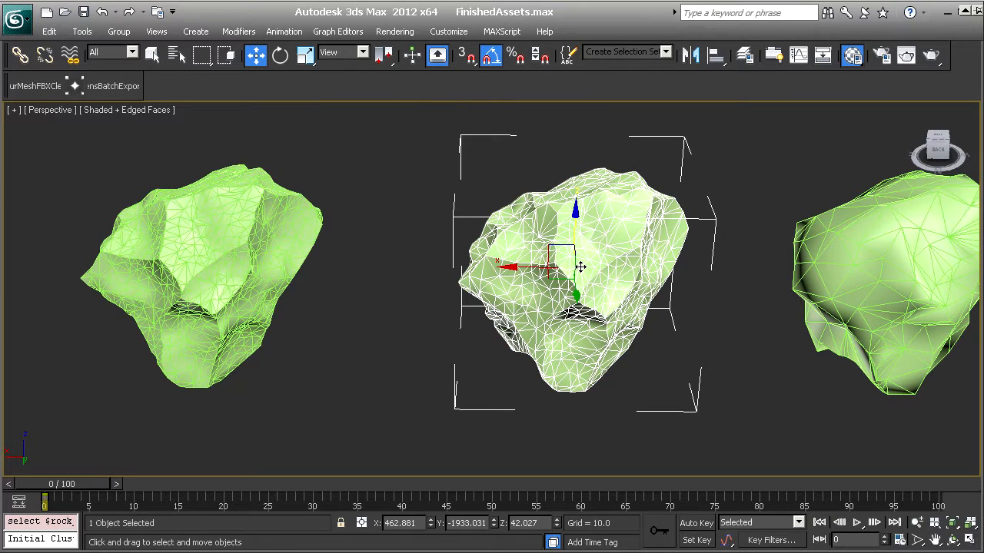
left_click(210, 248)
middle_click_drag(317, 269, 292, 273)
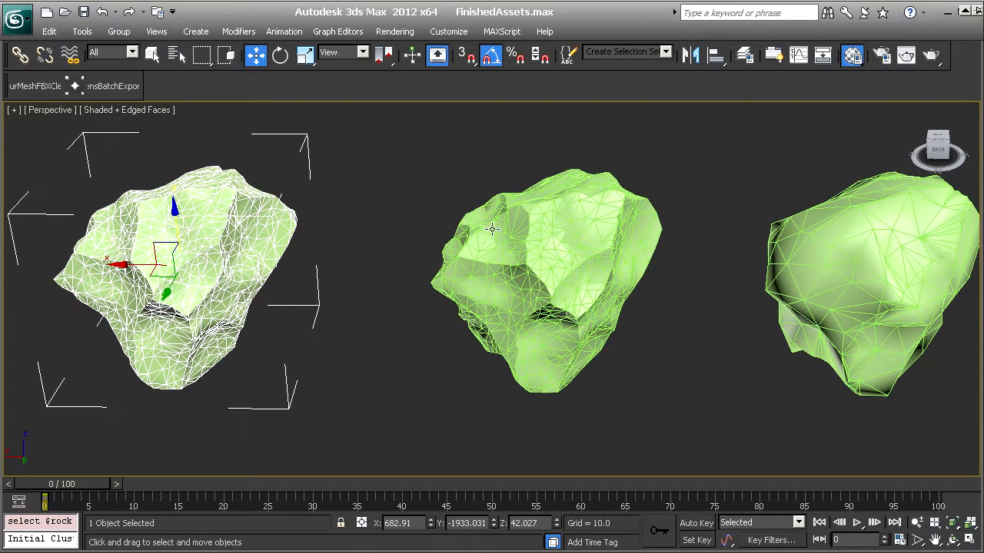
left_click(591, 252)
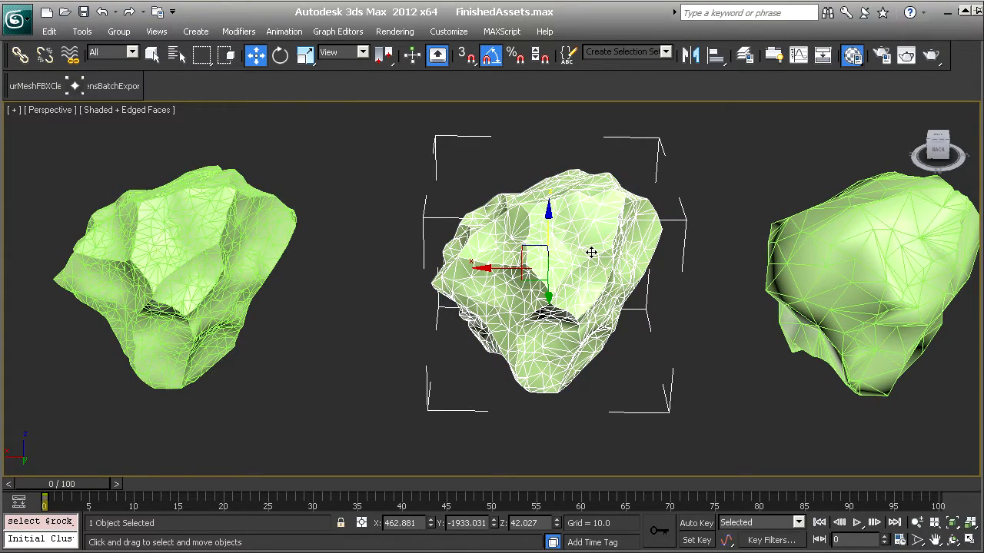
left_click(863, 254)
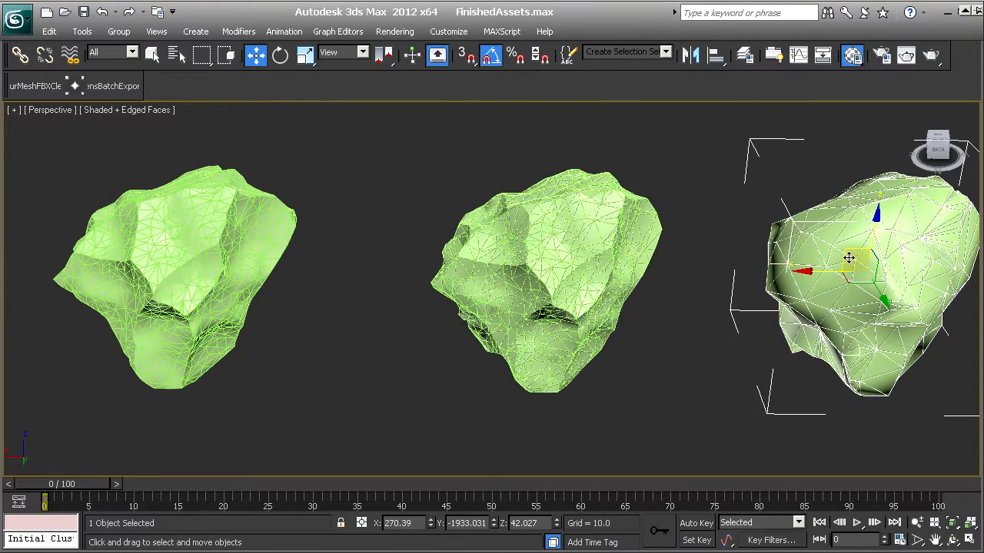
Step: Open the left rock's UV layout in the Edit UVWs editor, examine its mesh islands, and close the editor
left_click(240, 246)
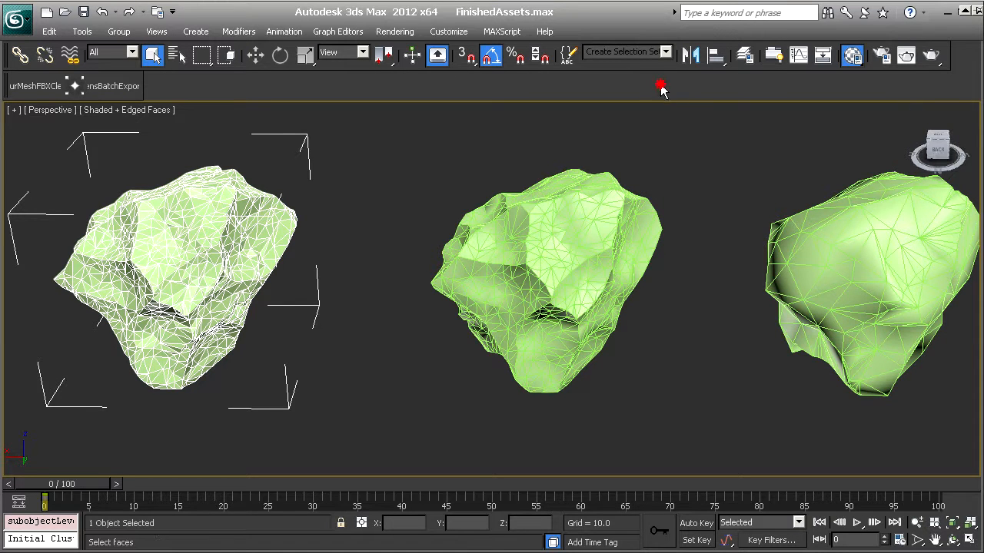
key("ctrl+e")
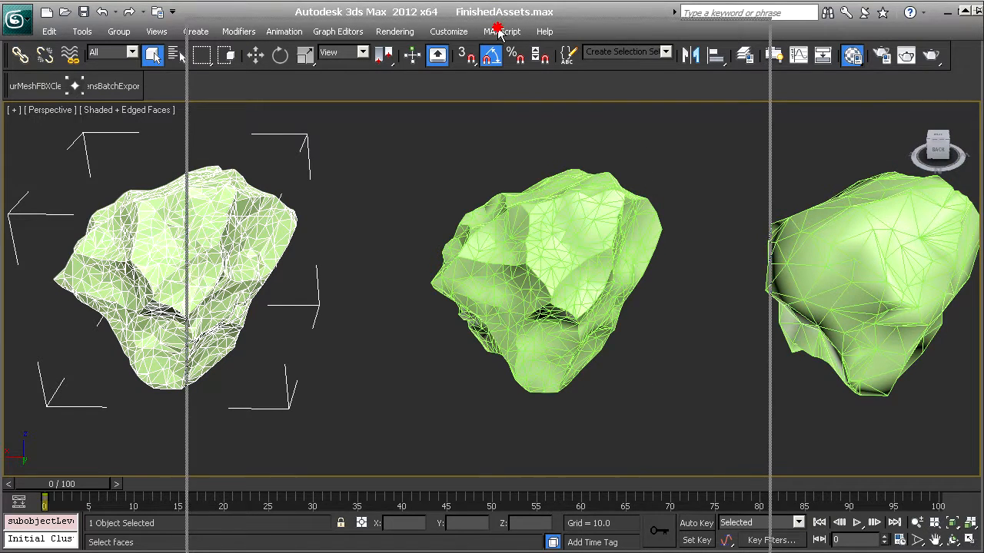
left_click_drag(774, 552, 830, 516)
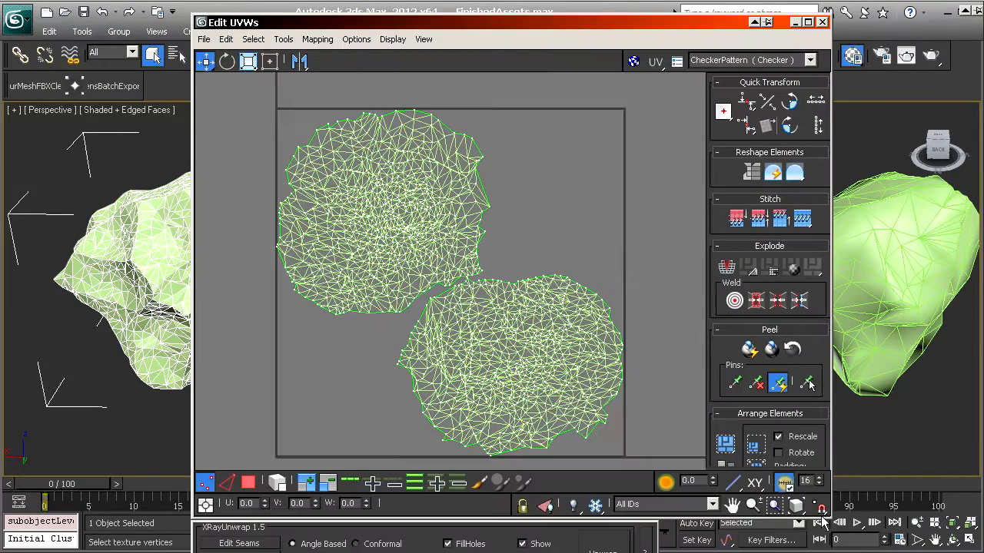
middle_click_drag(520, 263, 501, 250)
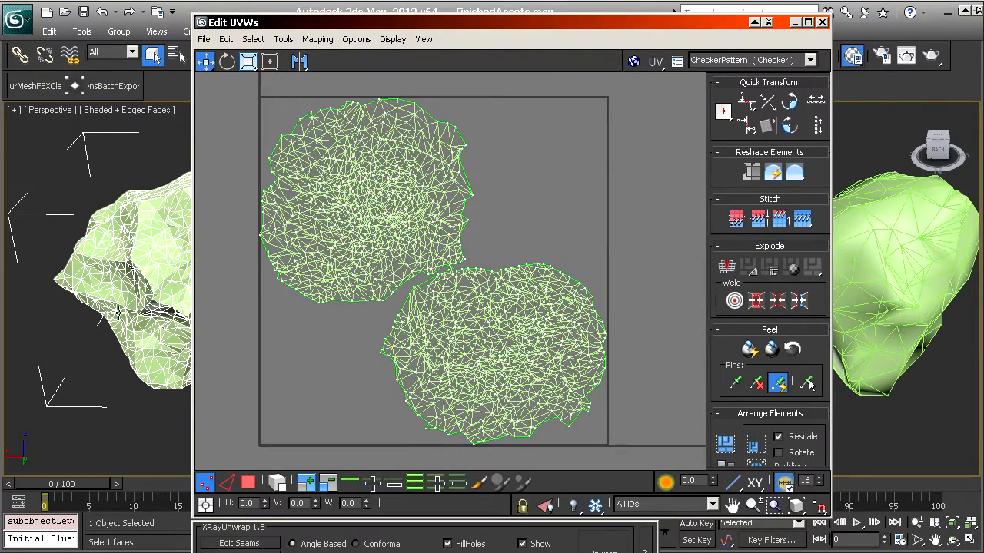
middle_click_drag(119, 313, 207, 332, "alt")
scroll(154, 343, "up", 1)
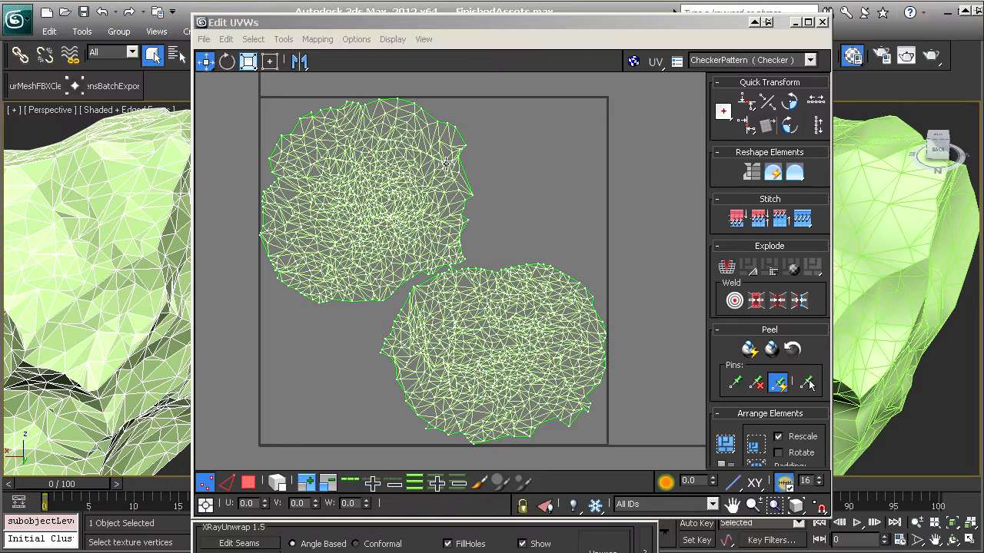
left_click(821, 23)
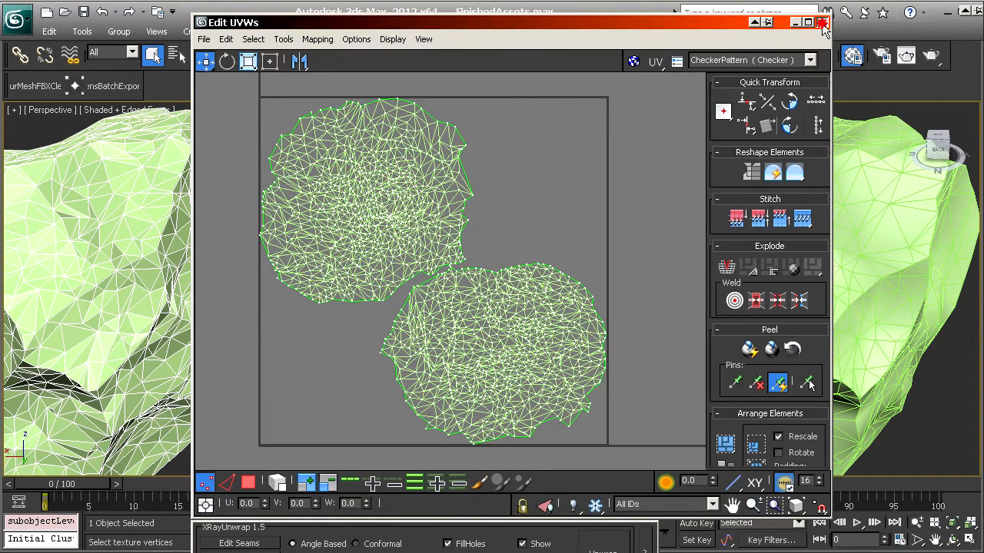
Step: Turn off edged faces in the viewport and compare the shaded surfaces from the left rock to the right one
scroll(455, 346, "down", 5)
key("F4")
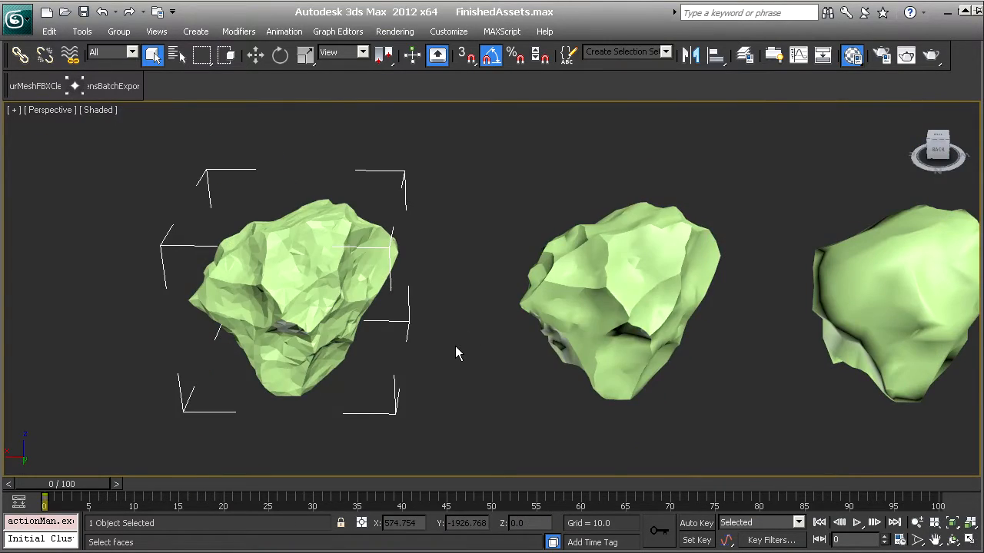
scroll(455, 345, "up", 5)
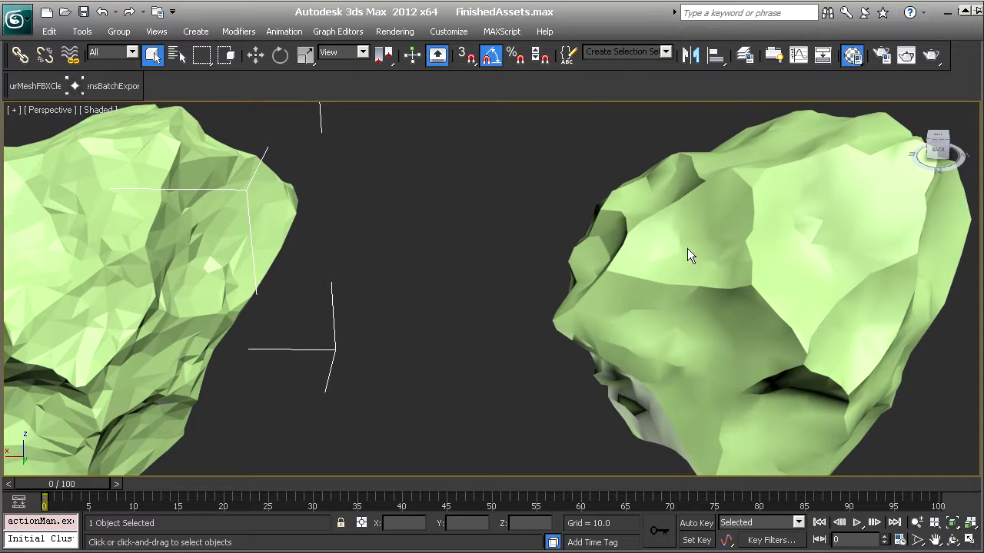
middle_click_drag(486, 305, 284, 295)
middle_click_drag(441, 292, 283, 274)
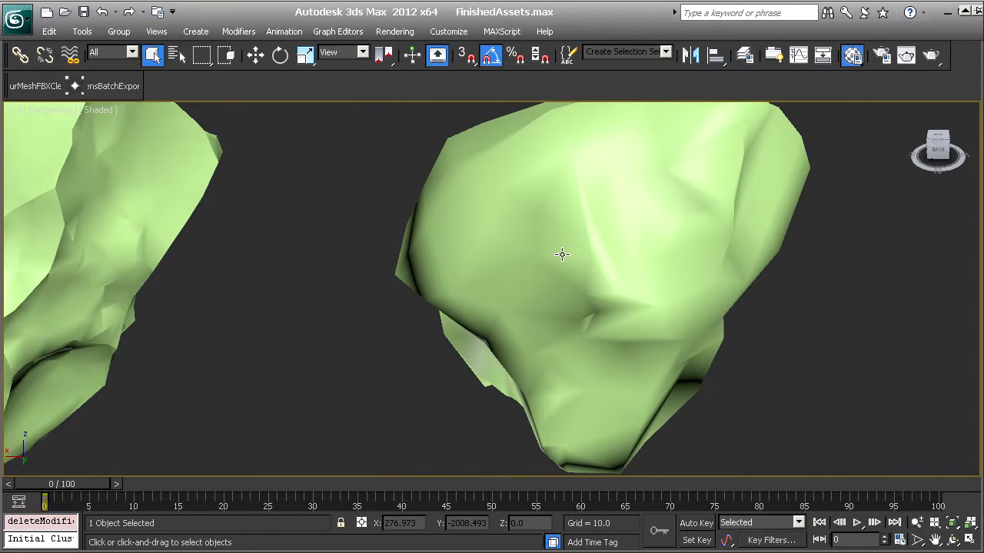
Step: Open the right rock's UV layout in the Edit UVWs editor, examine its islands, and close the editor
left_click(562, 253)
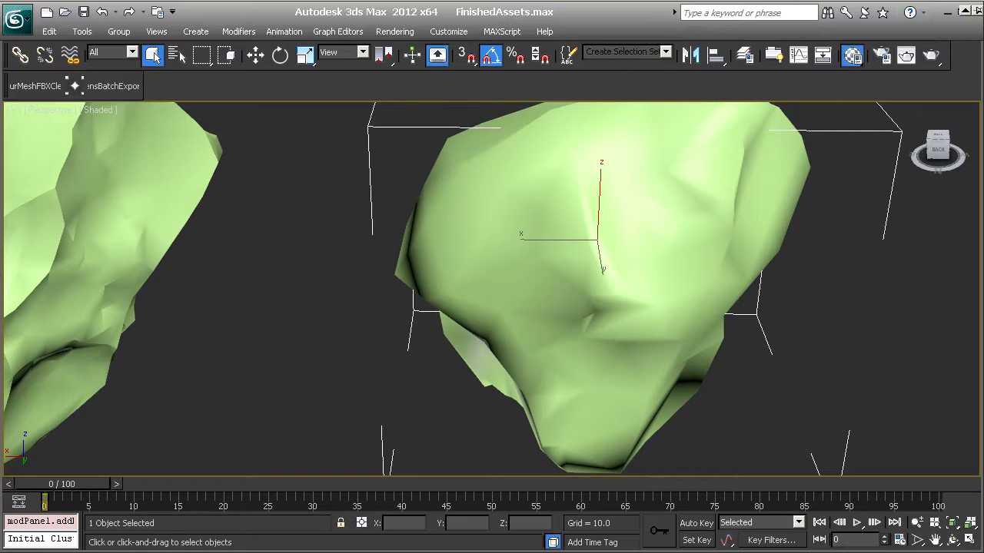
key("3")
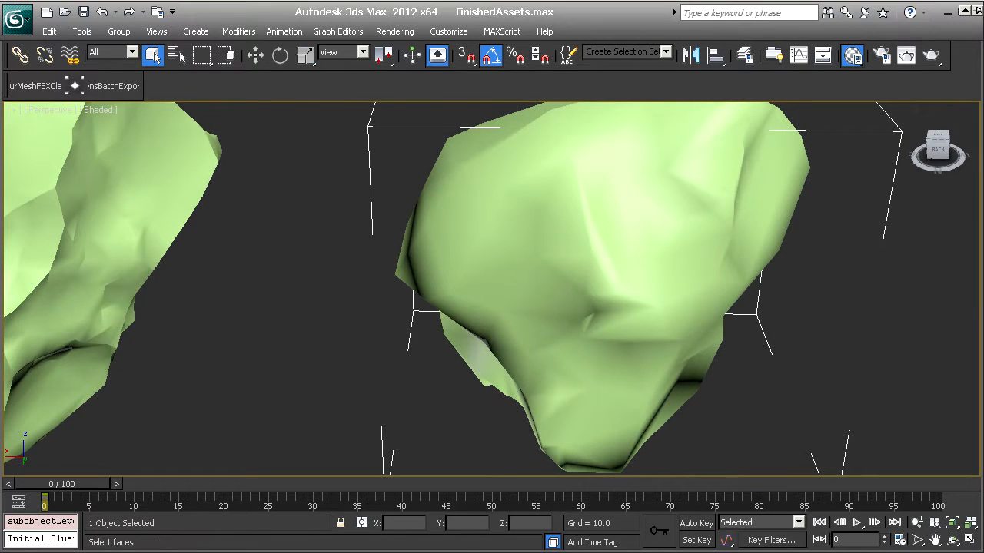
key("1")
key("ctrl+e")
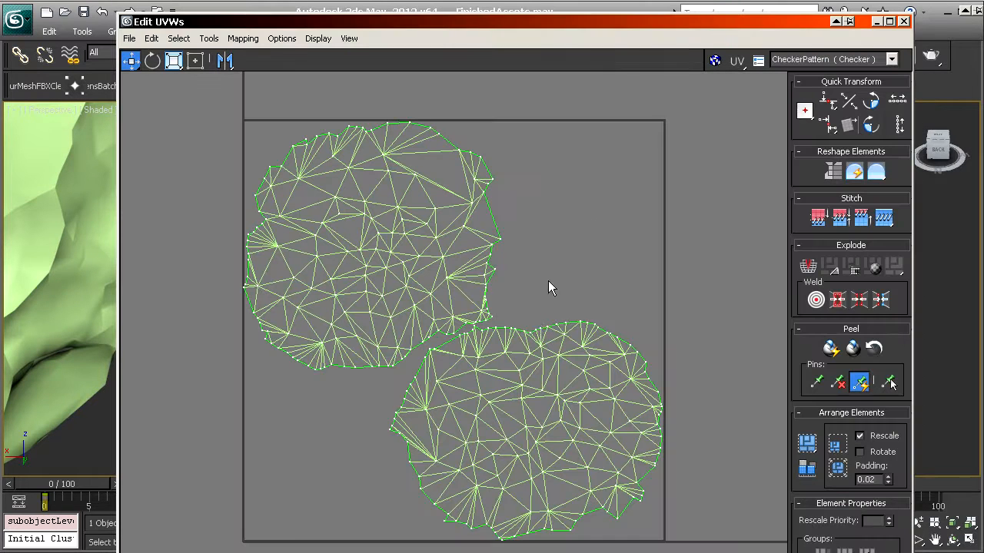
middle_click_drag(541, 330, 226, 136)
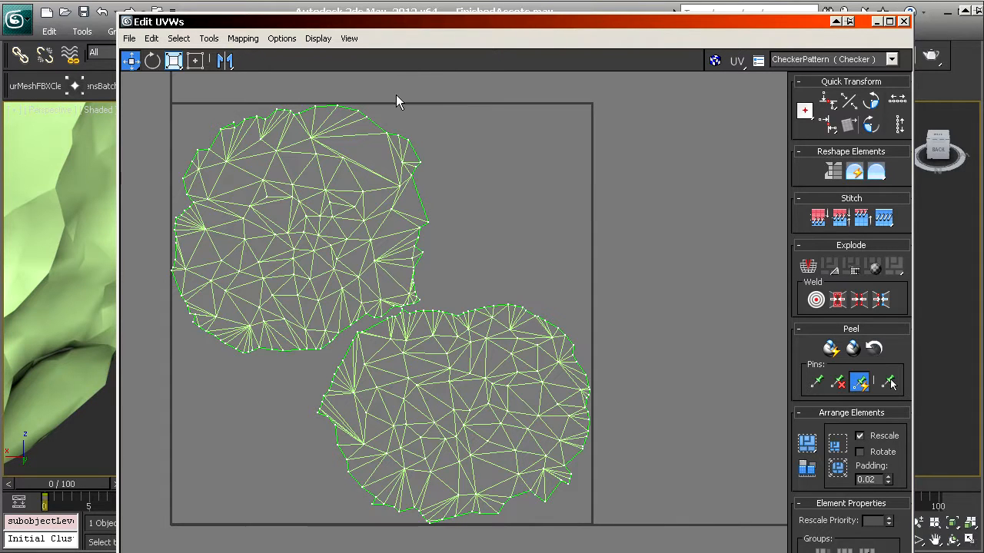
left_click(903, 21)
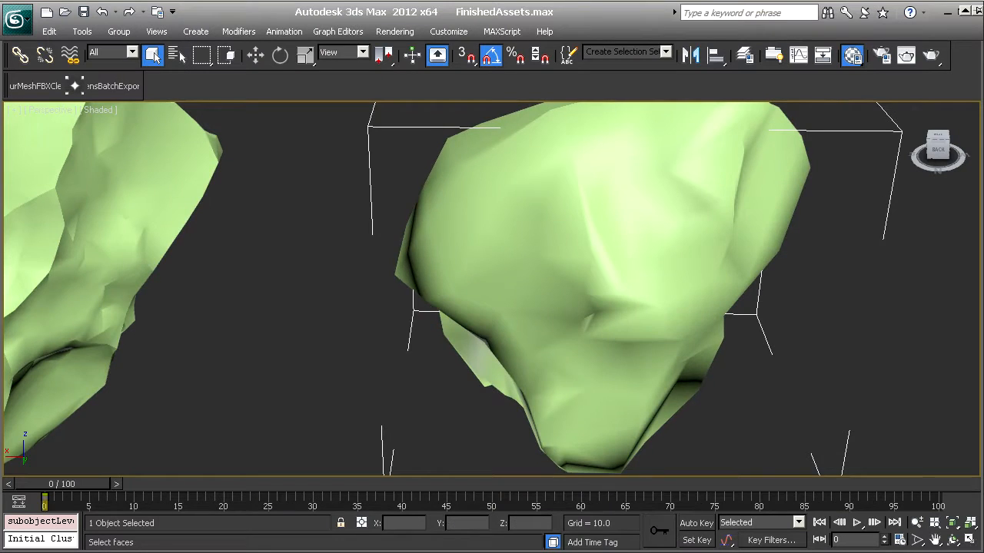
Step: Compare the three shaded rocks from a greater distance and select the left rock with the Move tool
scroll(492, 292, "down", 10)
key("w")
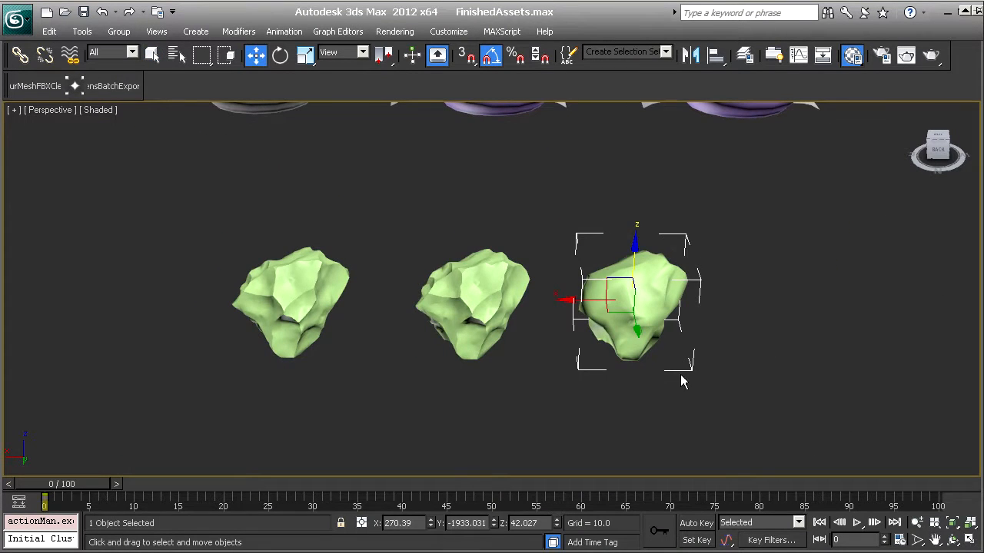
left_click_drag(680, 374, 158, 199)
left_click(275, 249)
left_click(299, 294)
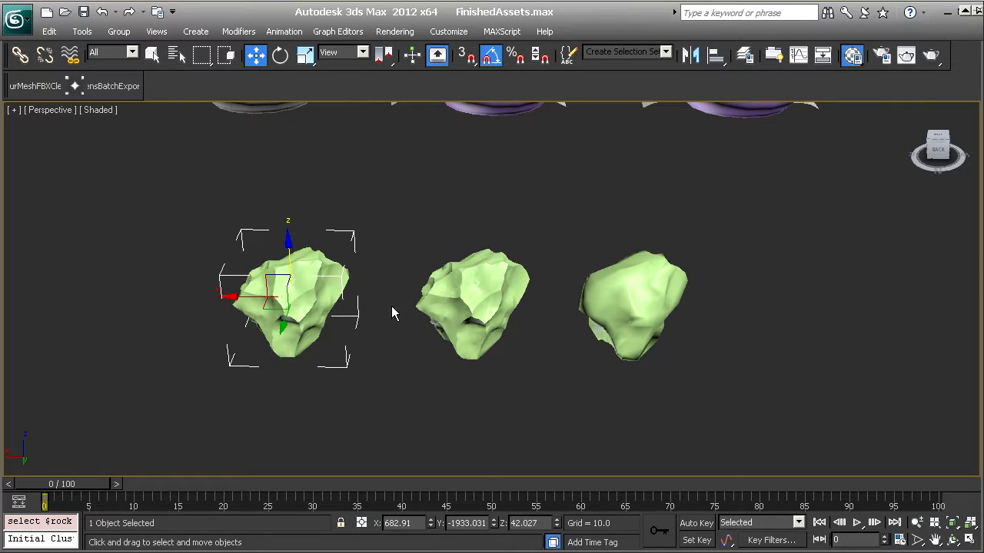
Step: Select the middle rock and the right rock in turn, and then select all three rocks together
left_click(489, 305)
left_click(626, 305)
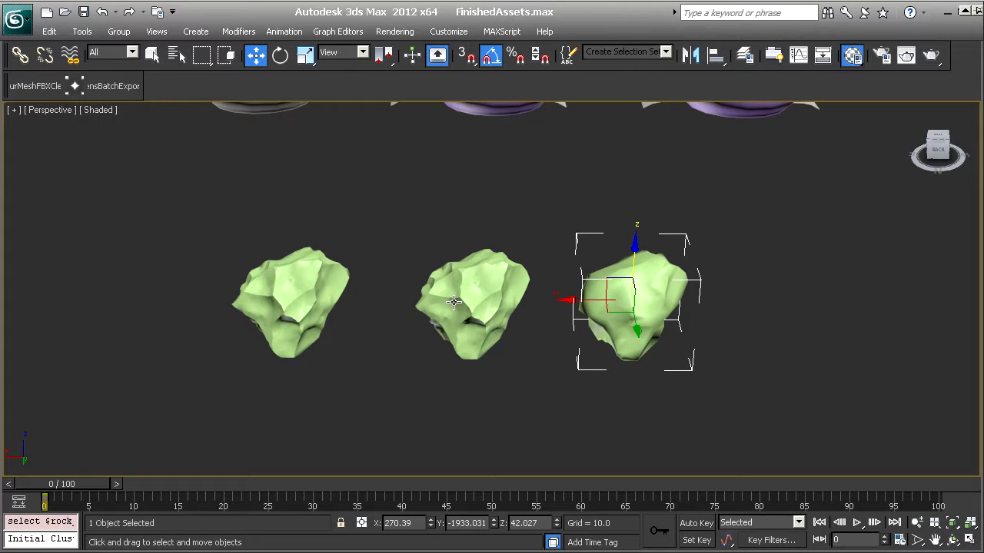
left_click_drag(179, 226, 666, 337)
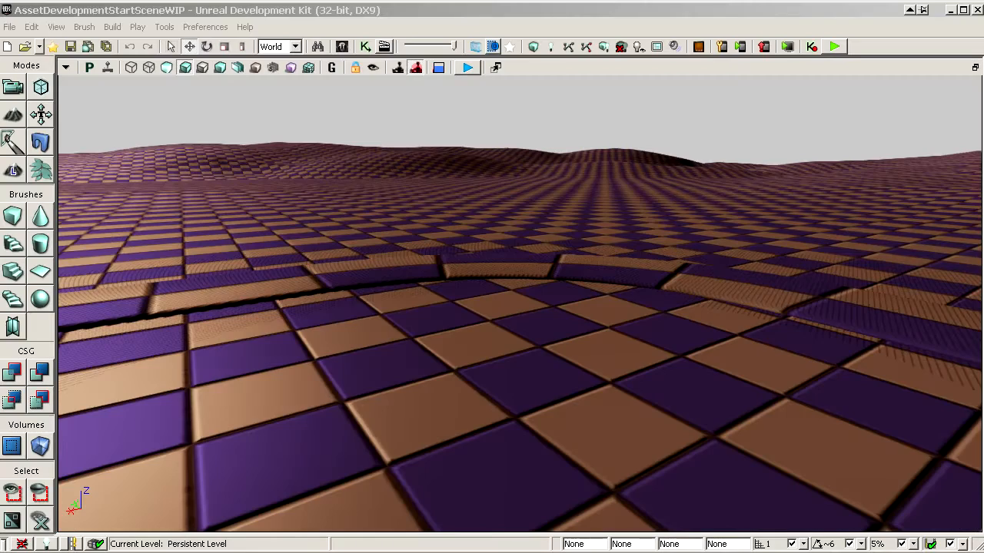
Step: Switch to Unreal Development Kit, import the base rock as static mesh "rock" into yournewpackagename, and open it in the Static Mesh Editor
left_click(493, 46)
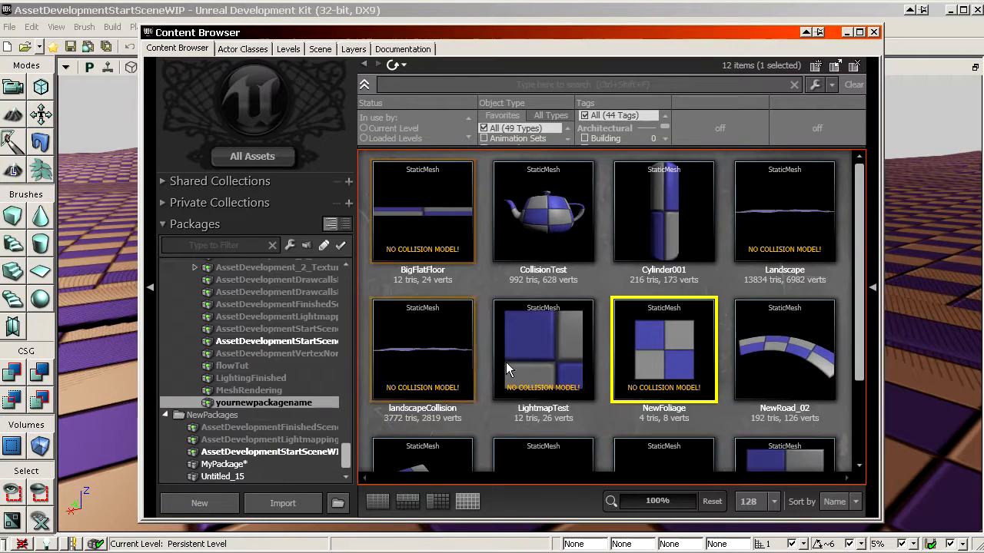
scroll(577, 256, "down", 3)
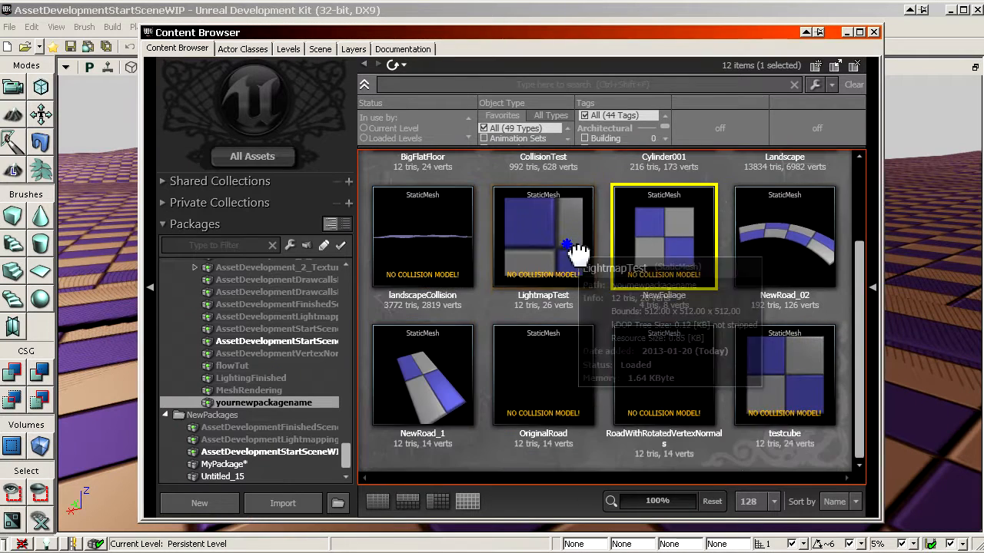
left_click(299, 501)
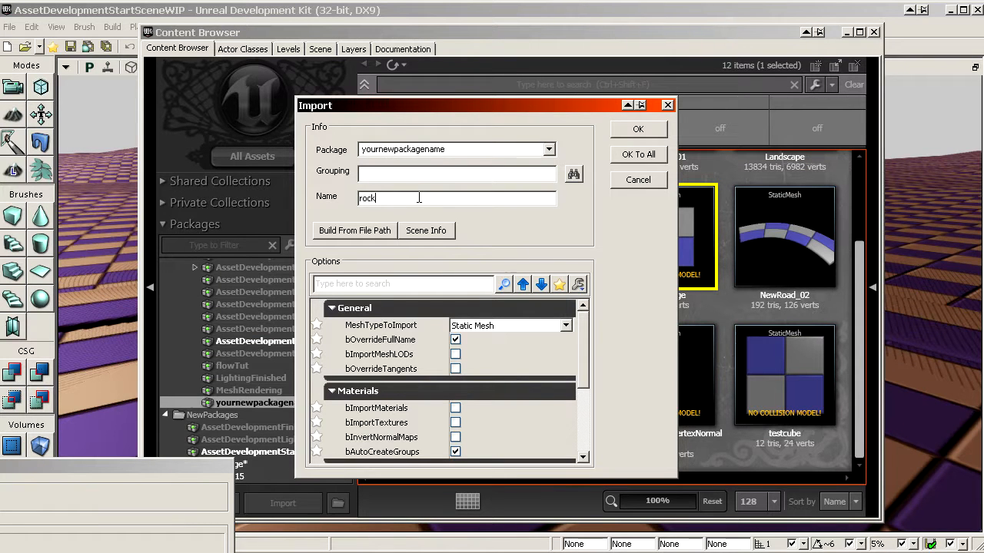
left_click(637, 129)
double_click(779, 373)
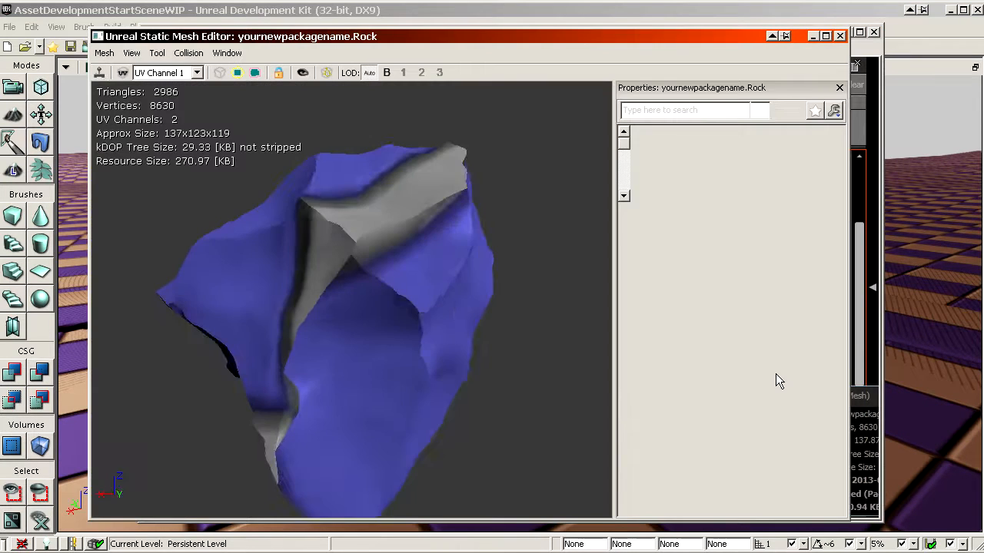
left_click_drag(430, 323, 323, 231)
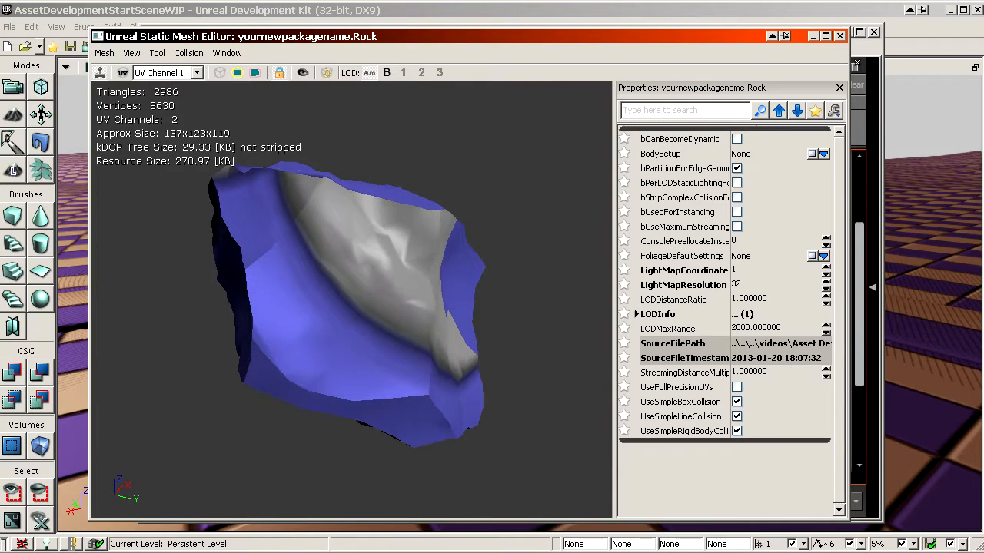
Step: Start a mesh LOD import for the rock and filter the temp folder's contents to FBX files
left_click(104, 53)
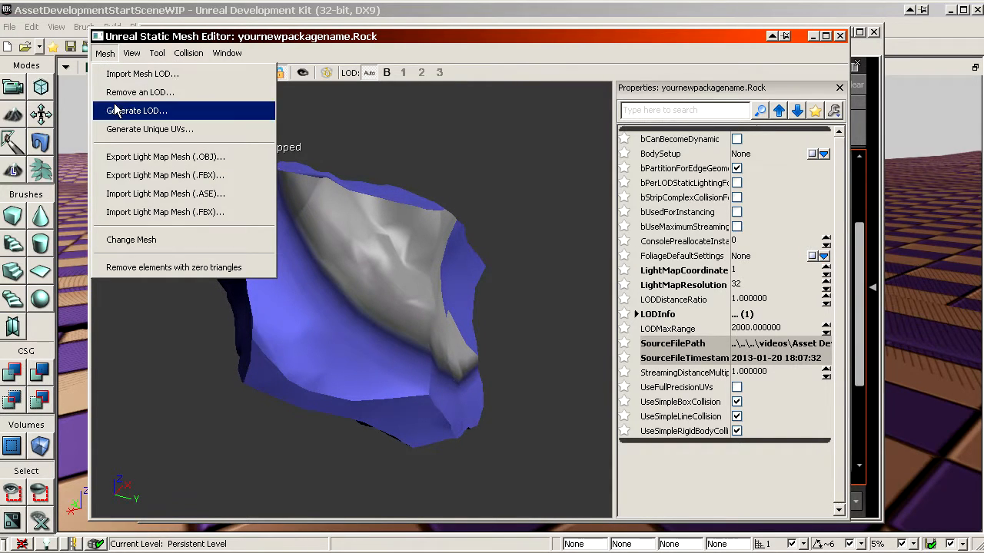
left_click(142, 74)
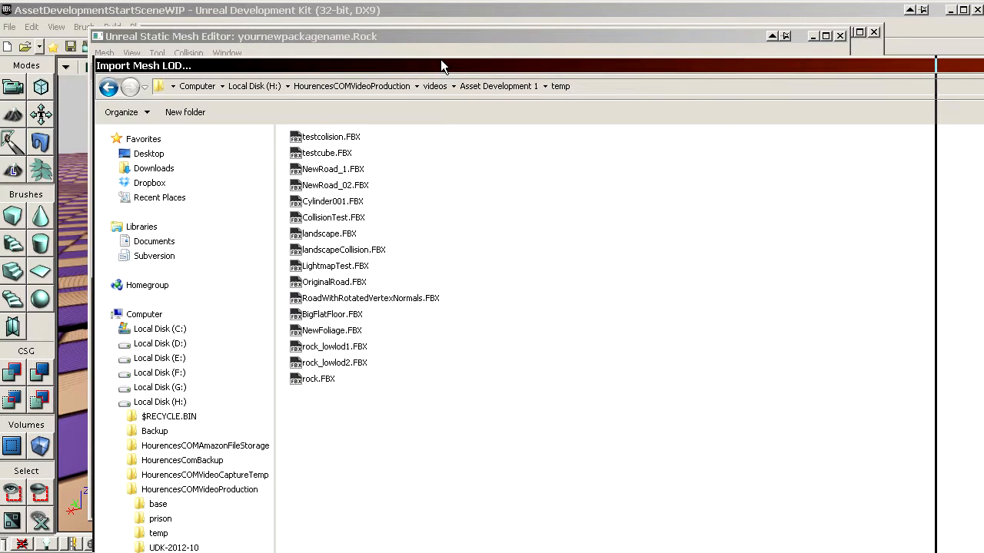
left_click_drag(443, 66, 477, 59)
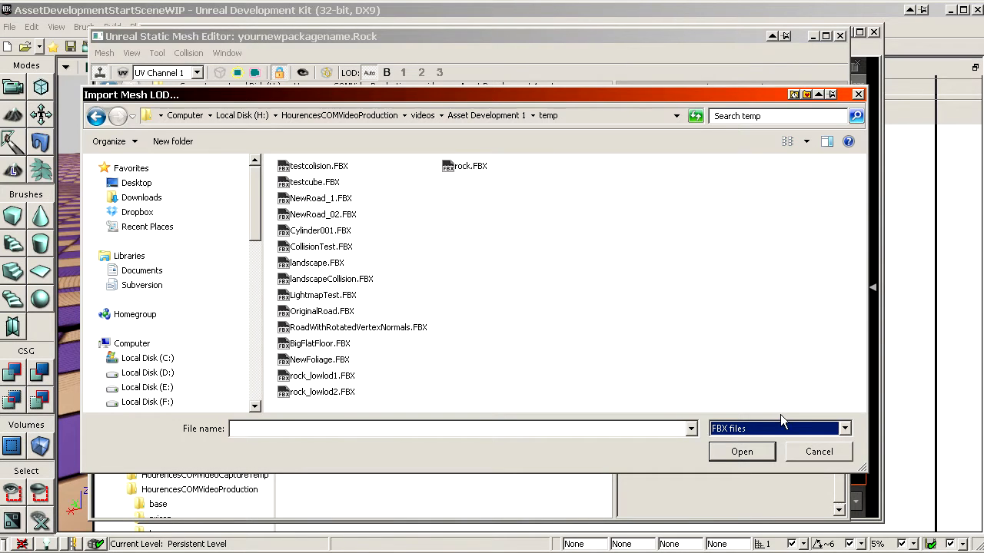
left_click(779, 423)
left_click(770, 442)
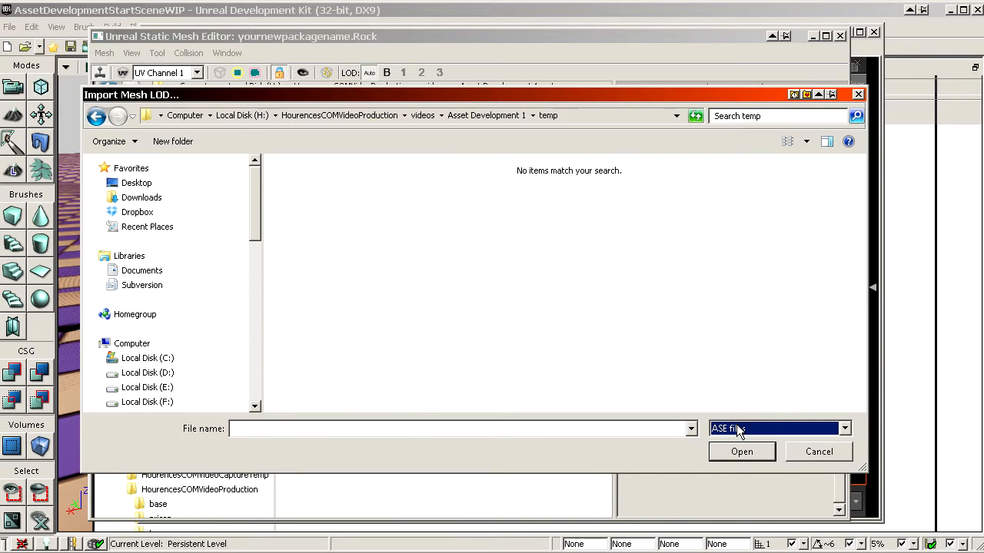
left_click(738, 429)
left_click(747, 453)
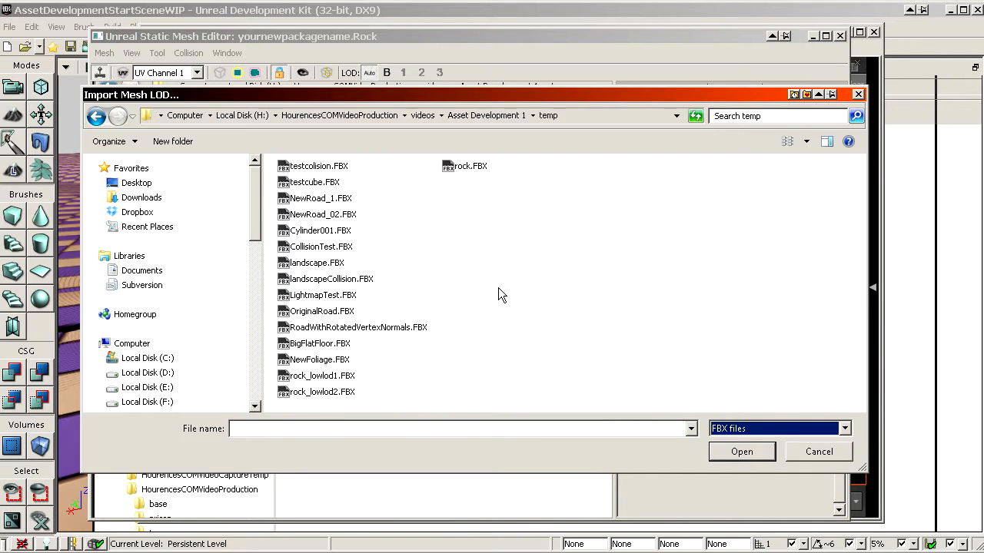
left_click(500, 214)
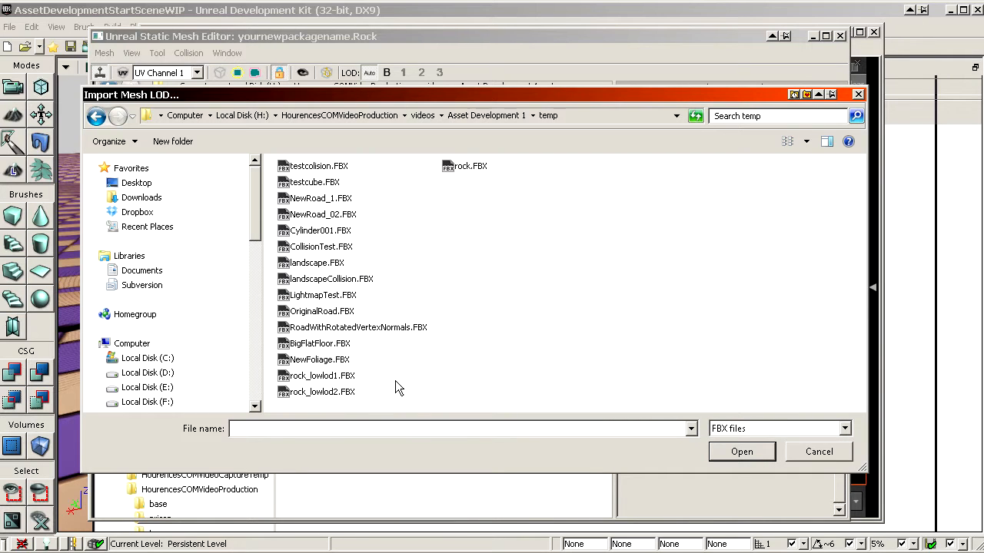
Step: Import rock_lowlod1.FBX as the rock's LOD level 1
double_click(346, 377)
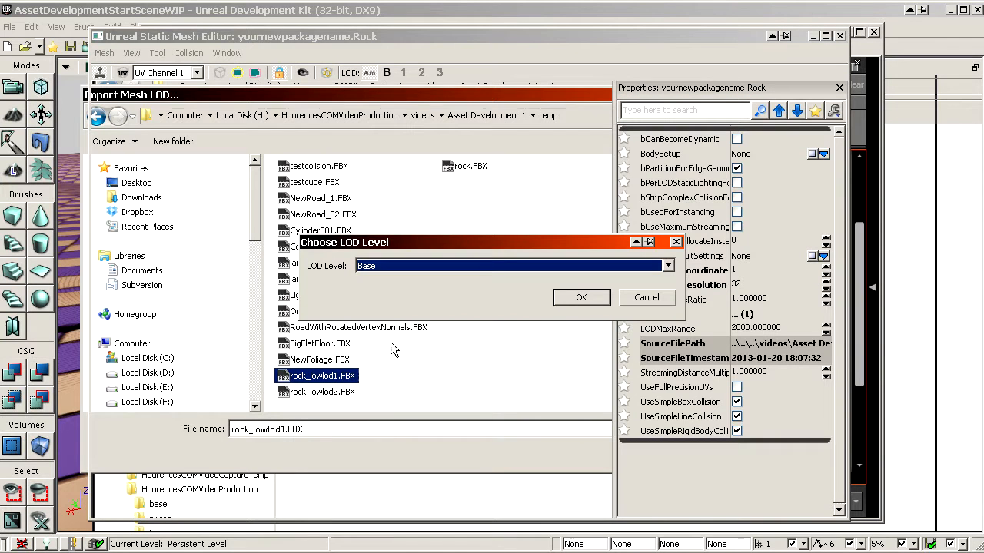
left_click(480, 269)
left_click(475, 261)
left_click(393, 265)
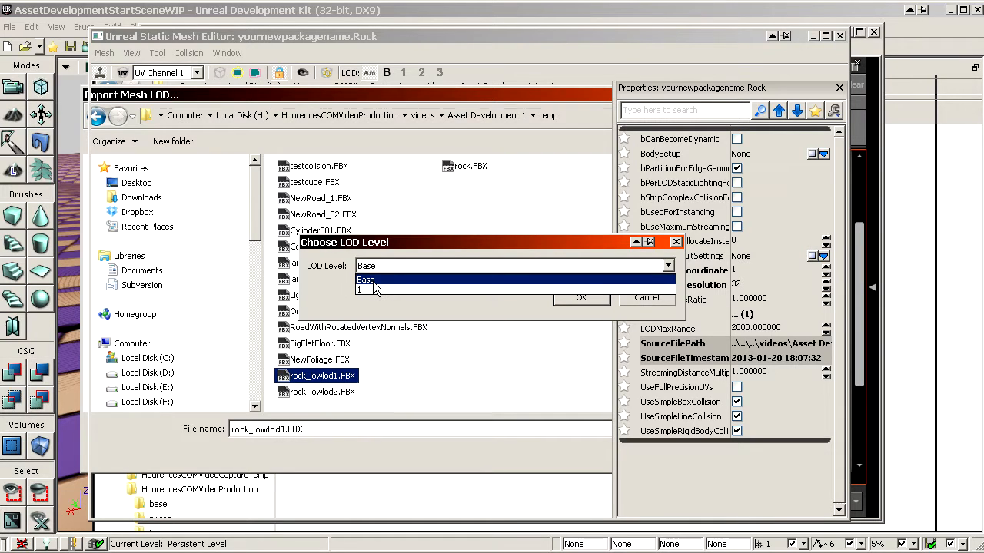
left_click(374, 289)
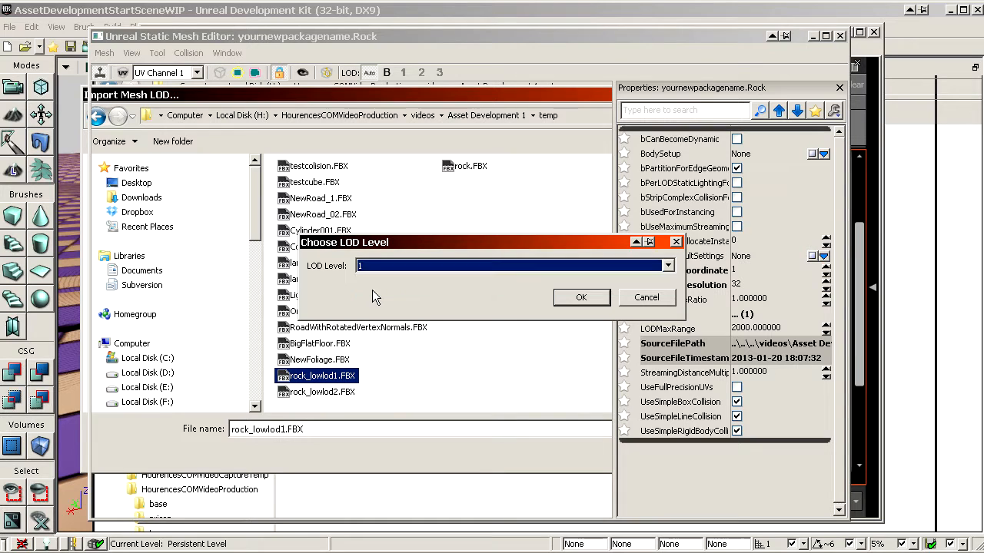
left_click(582, 300)
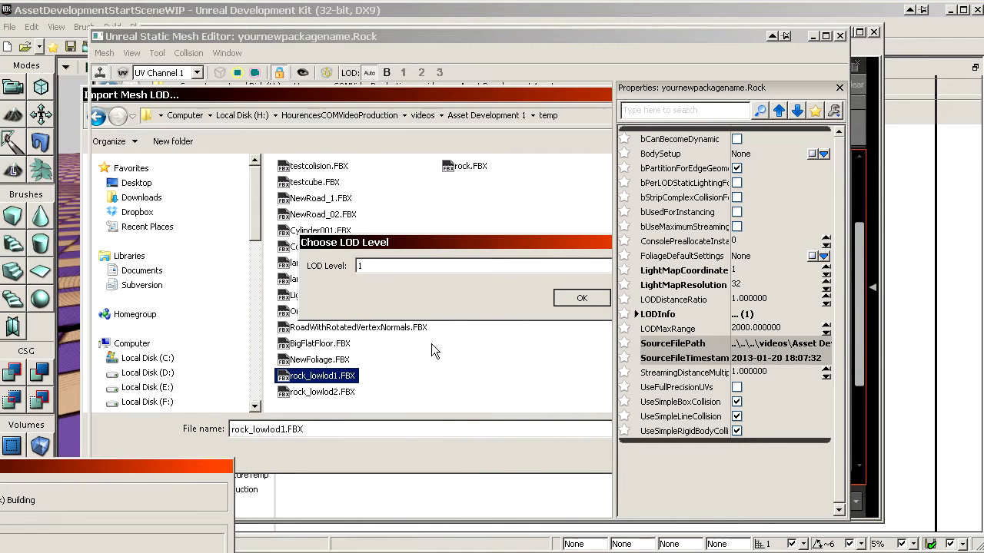
Step: Import rock_lowlod2.FBX from the temp folder as the rock's LOD level 2
left_click(105, 53)
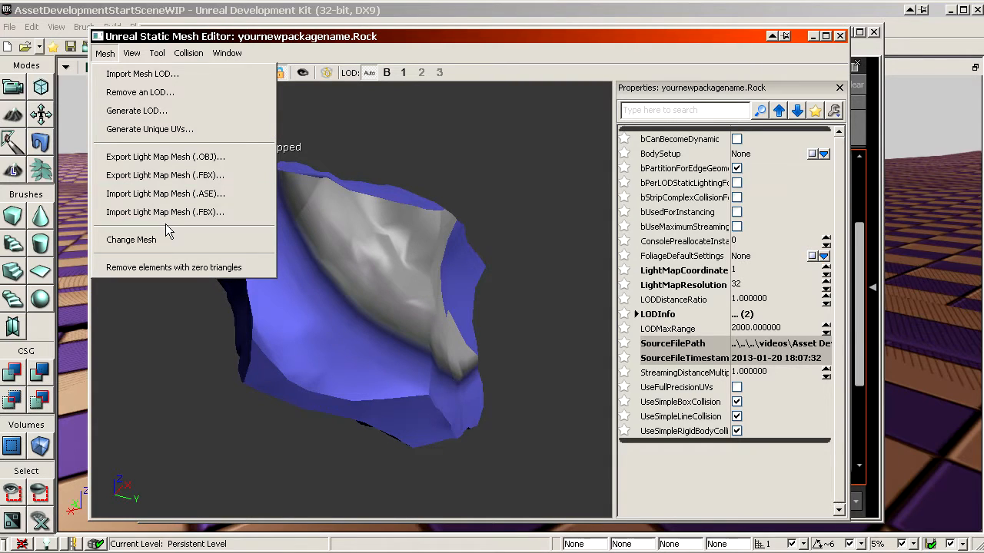
left_click(140, 73)
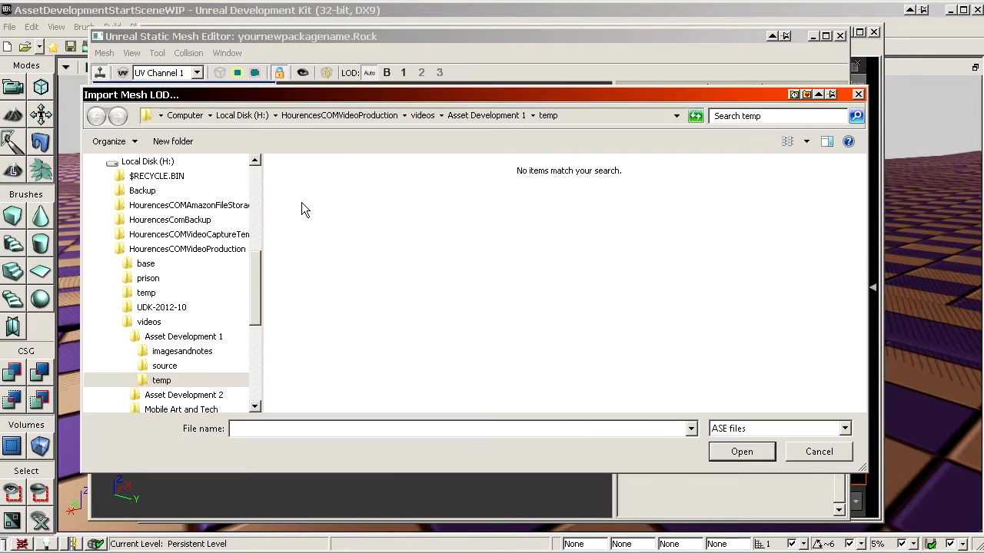
left_click(772, 431)
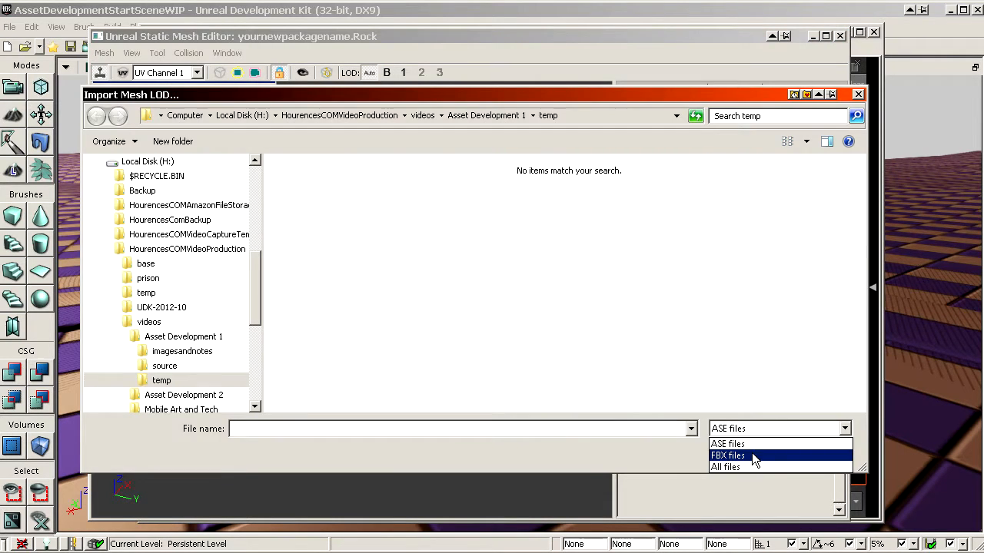
left_click(752, 453)
double_click(335, 393)
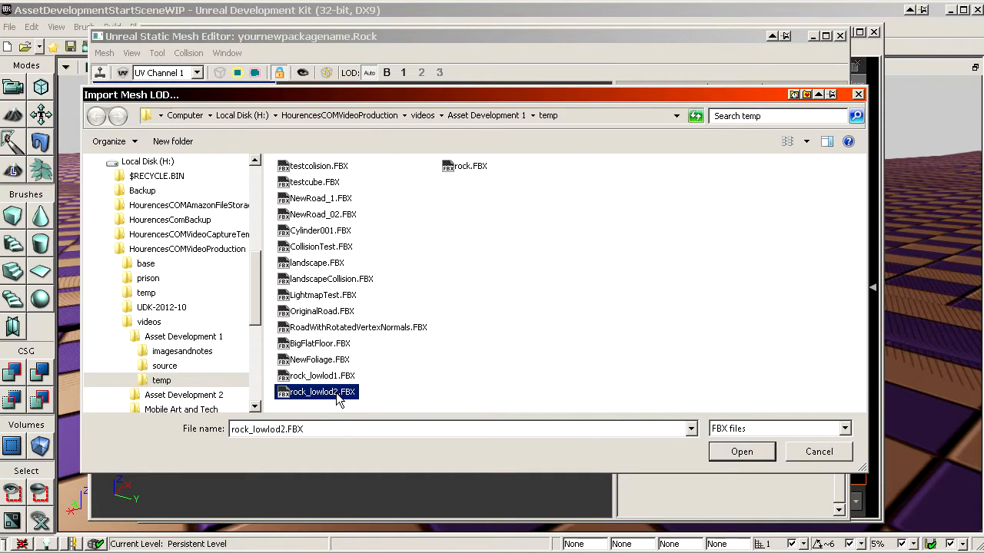
left_click(393, 267)
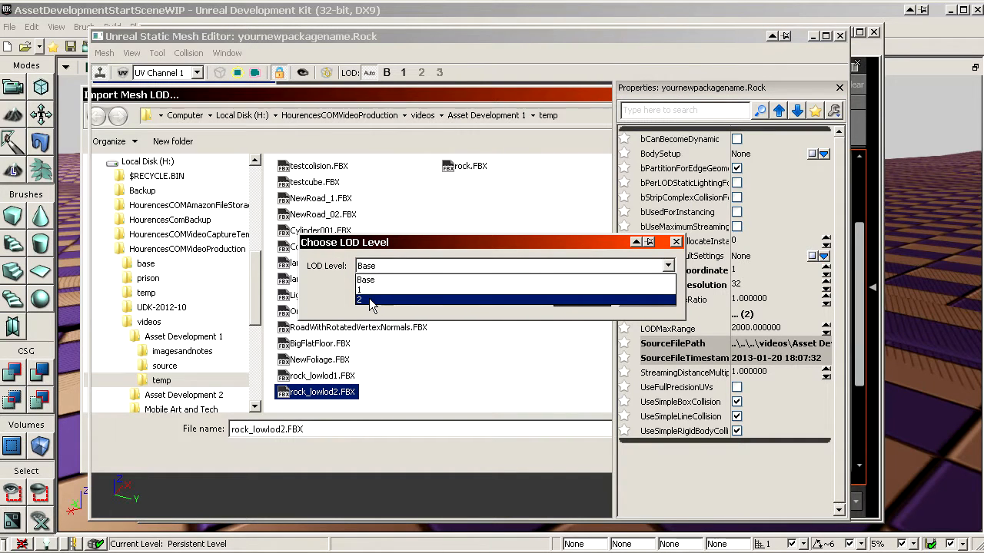
left_click(369, 300)
left_click(582, 299)
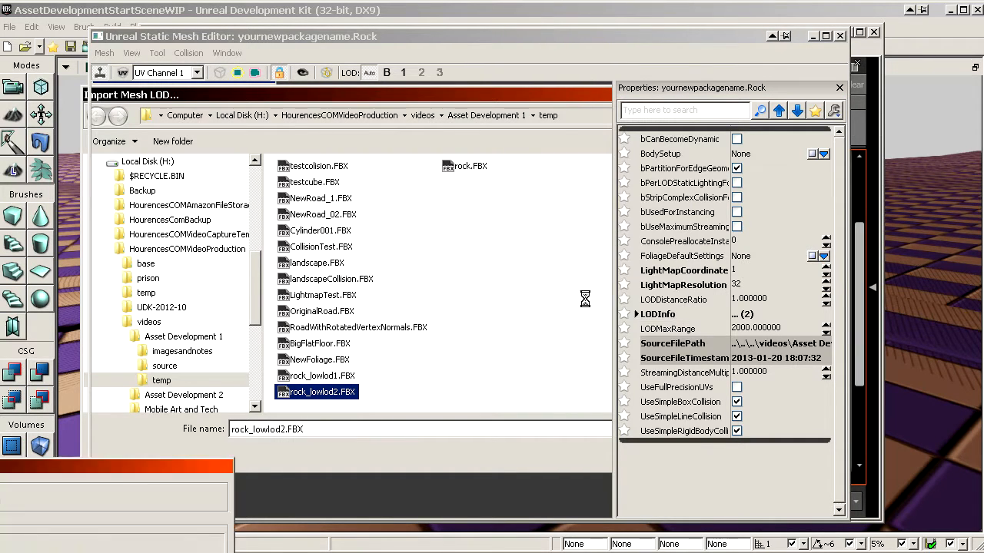
left_click(544, 309)
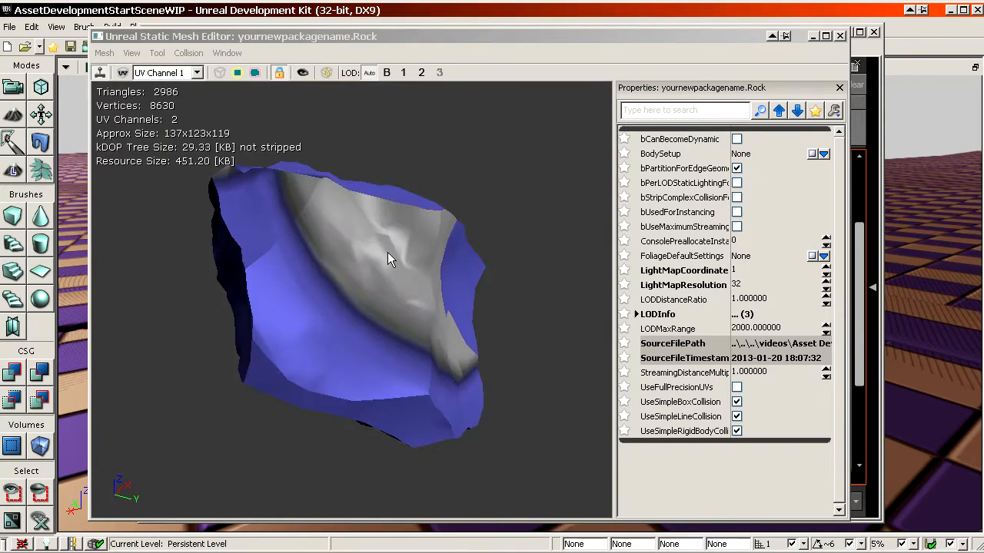
Step: Display the rock in wireframe and examine how its detail level switches between near and far viewing distances
left_click_drag(388, 253, 372, 288)
left_click(216, 74)
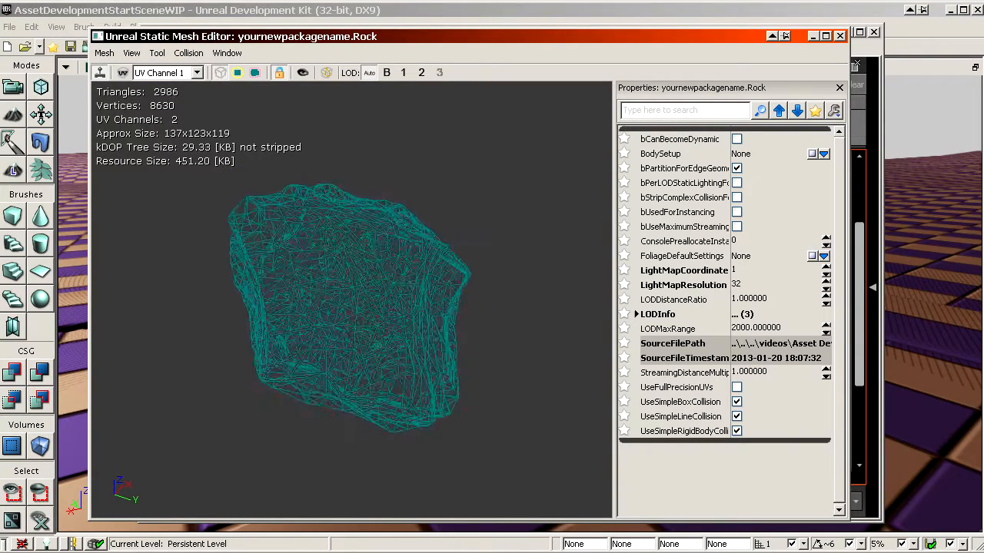
scroll(390, 229, "up", 4)
right_click_drag(389, 223, 389, 376)
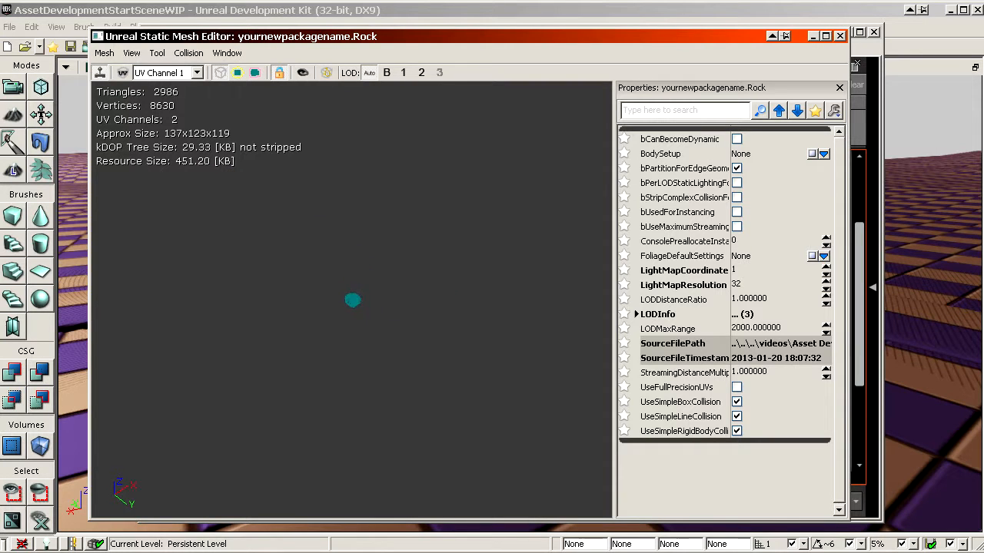
left_click_drag(389, 376, 434, 377)
right_click_drag(434, 376, 392, 235)
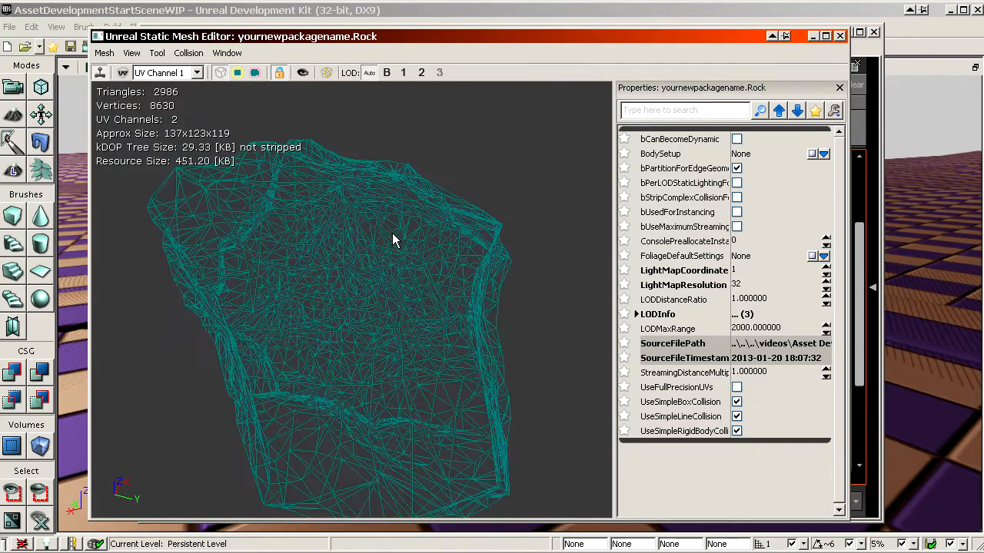
left_click_drag(392, 235, 323, 215)
Step: Replace the rock's LOD level 1 with testcube.FBX and check the switch between rock and cube at different viewing distances
left_click(104, 53)
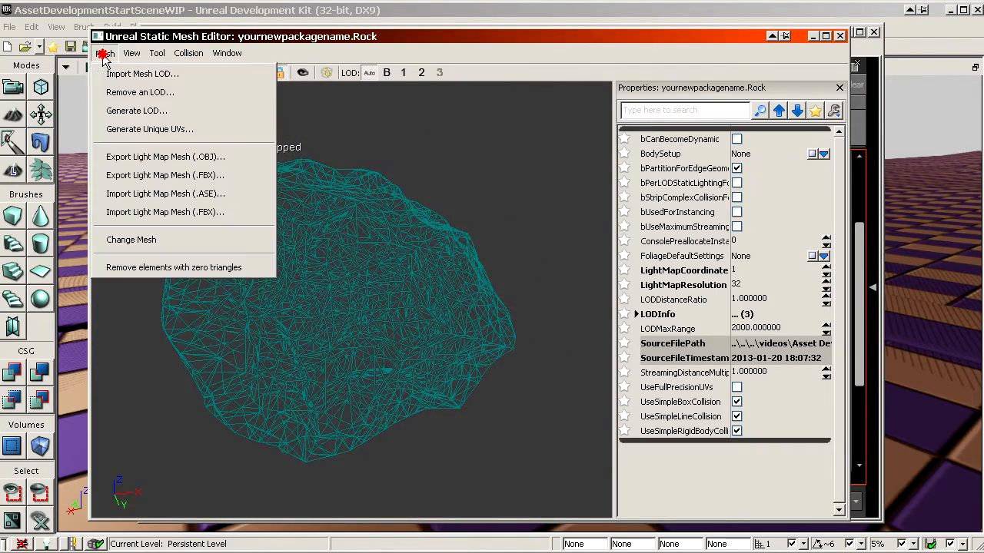
left_click(143, 74)
left_click(799, 429)
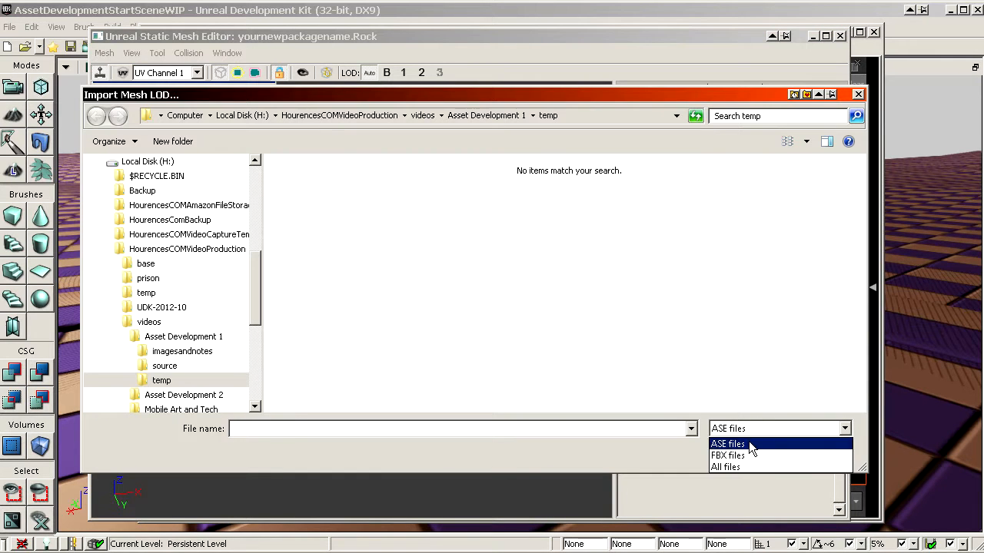
left_click(803, 454)
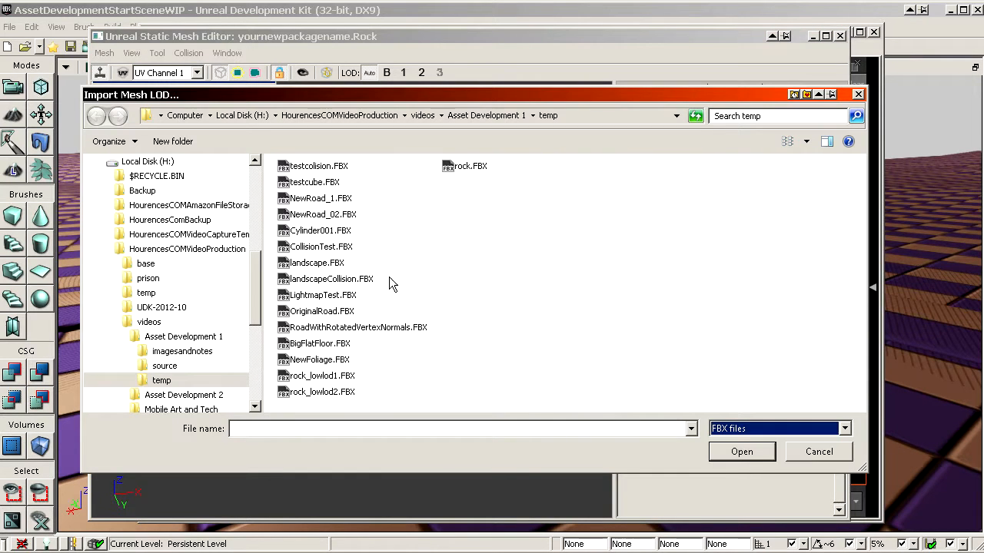
double_click(323, 185)
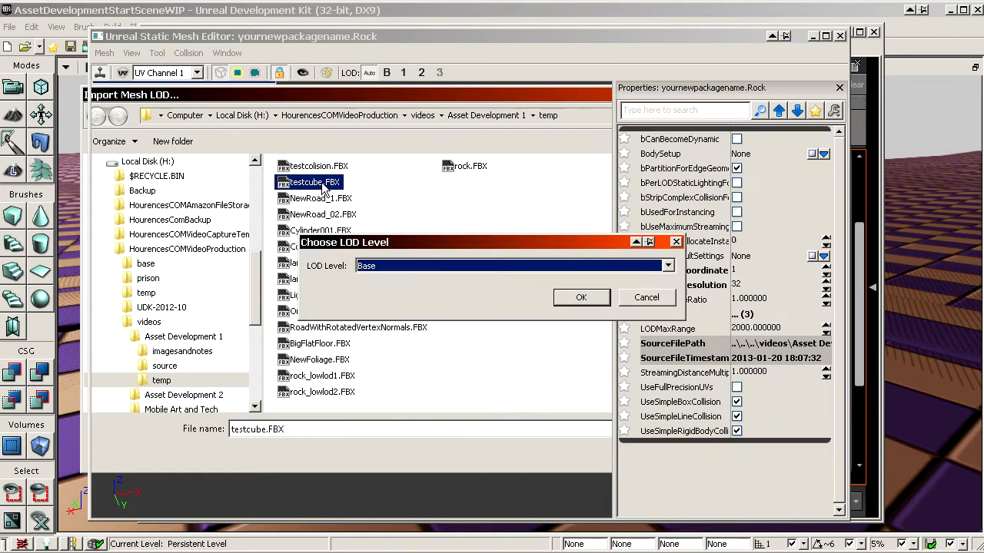
left_click(426, 267)
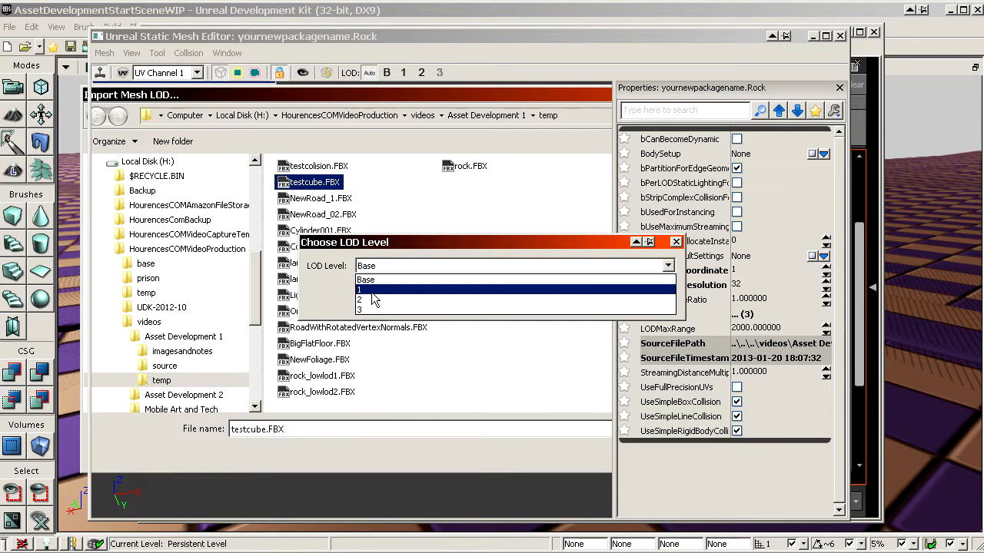
left_click(370, 300)
left_click(581, 298)
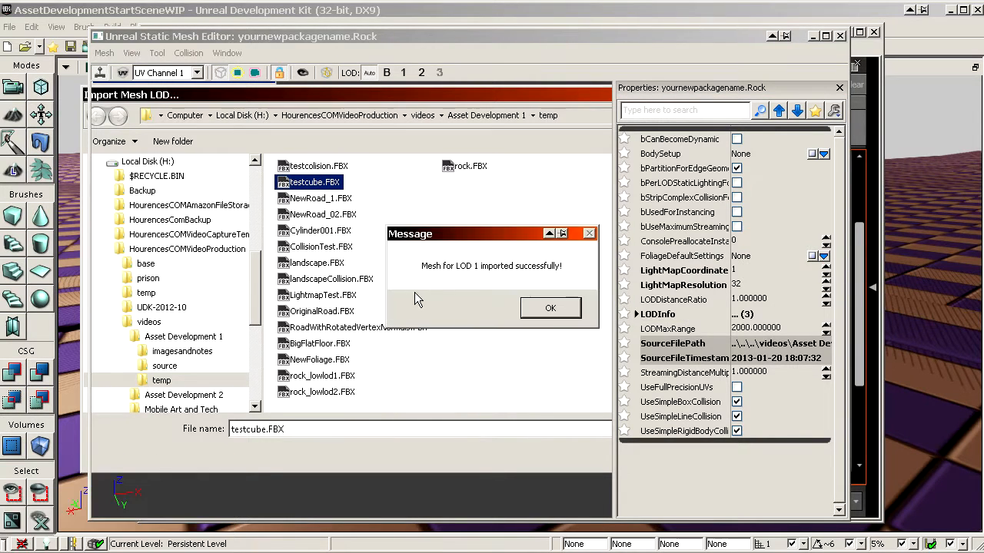
left_click(604, 308)
right_click_drag(377, 269, 377, 385)
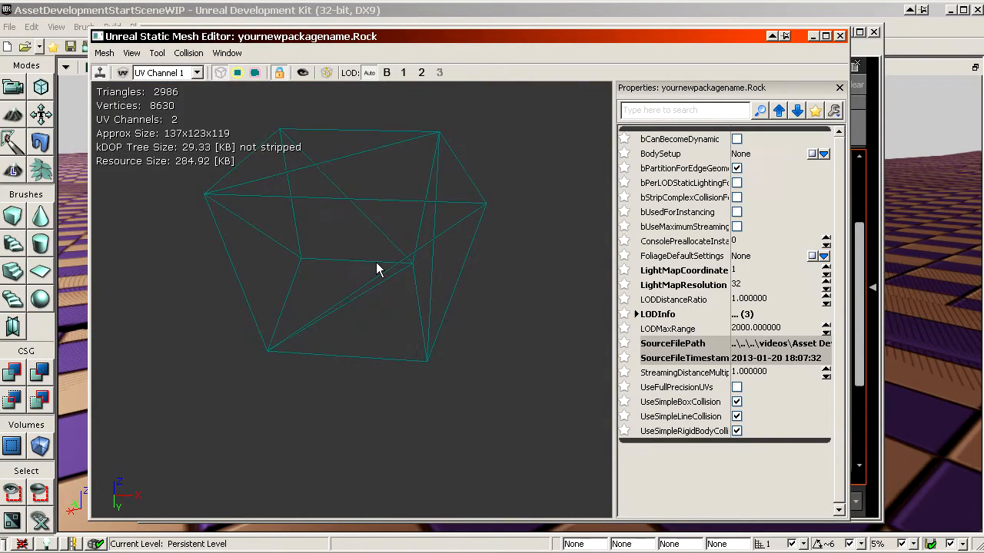
mouse_move(376, 269)
right_mouse_down()
mouse_move(377, 231)
mouse_move(372, 267)
right_mouse_up()
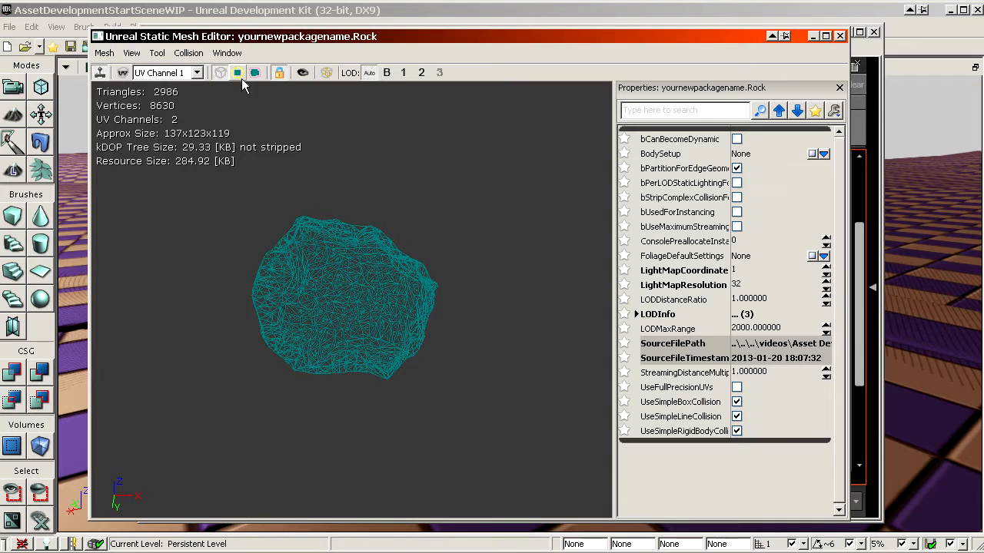
Step: Turn off wireframe to check the shaded switch between rock and cube at different viewing distances, and restore the wireframe display
left_click(227, 71)
right_click_drag(349, 300, 350, 377)
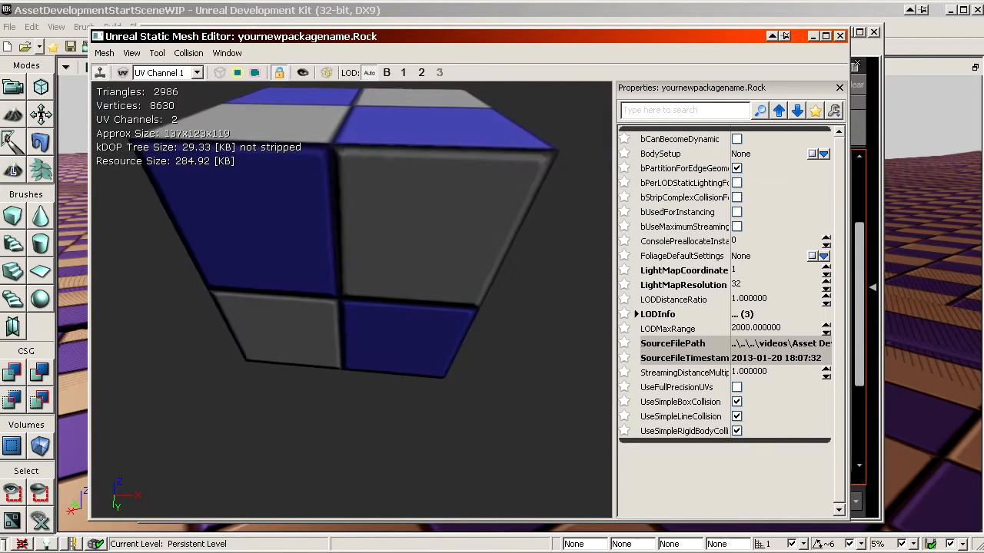
right_click_drag(353, 197, 350, 282)
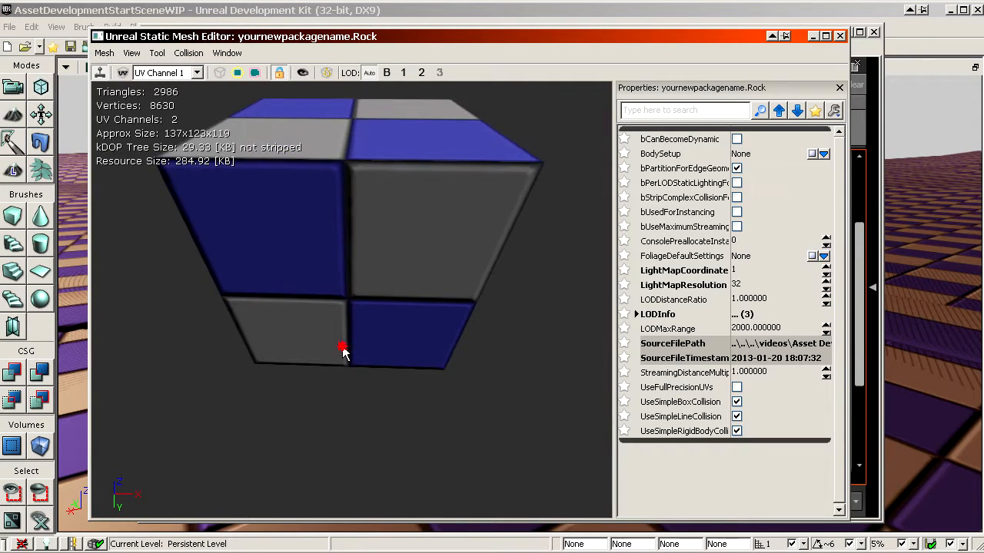
mouse_move(343, 348)
left_mouse_down()
mouse_move(368, 324)
mouse_move(361, 347)
left_mouse_up()
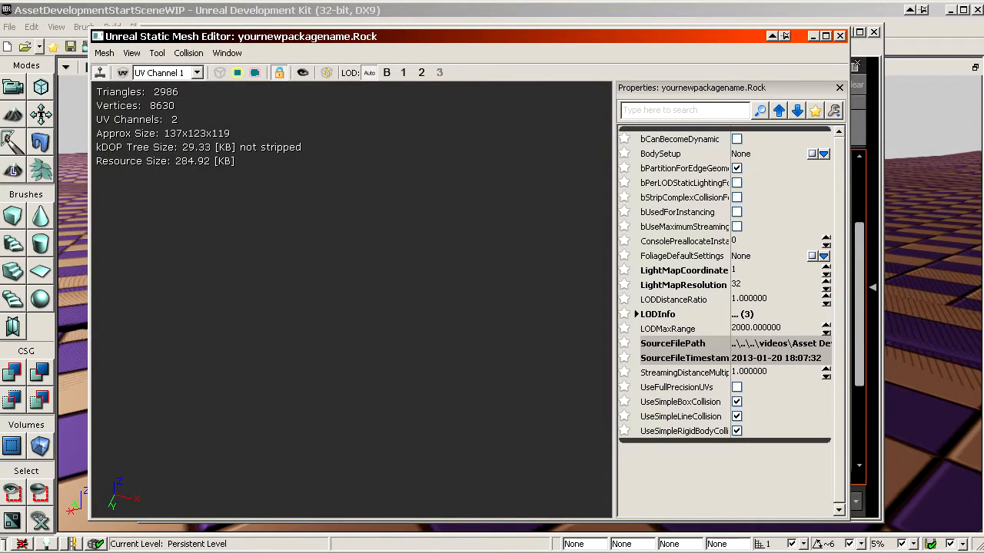
left_click(220, 73)
left_click_drag(263, 164, 278, 100)
mouse_move(338, 278)
left_mouse_down()
mouse_move(338, 257)
mouse_move(338, 278)
left_mouse_up()
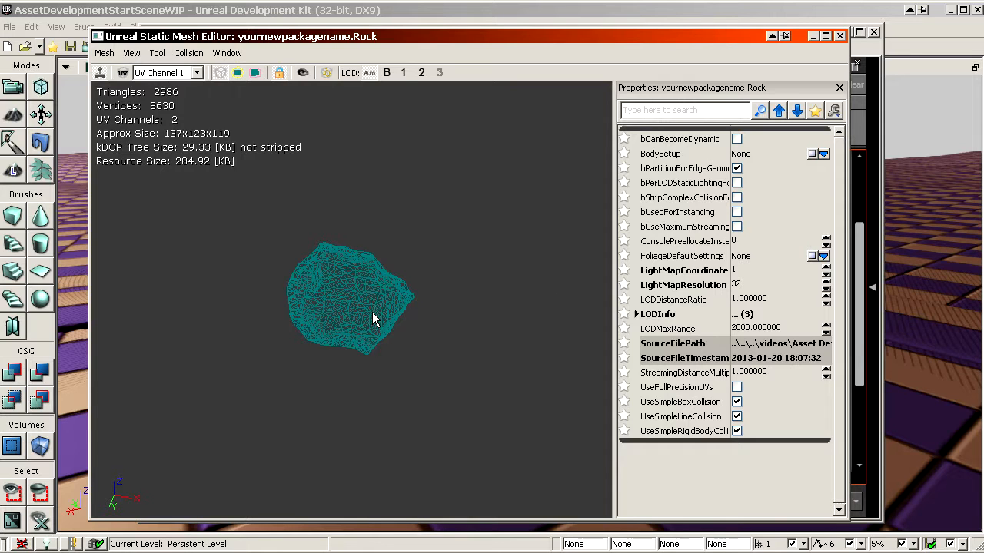
Step: Examine the rock's LODDistanceRatio and LODMaxRange properties
left_click(674, 301)
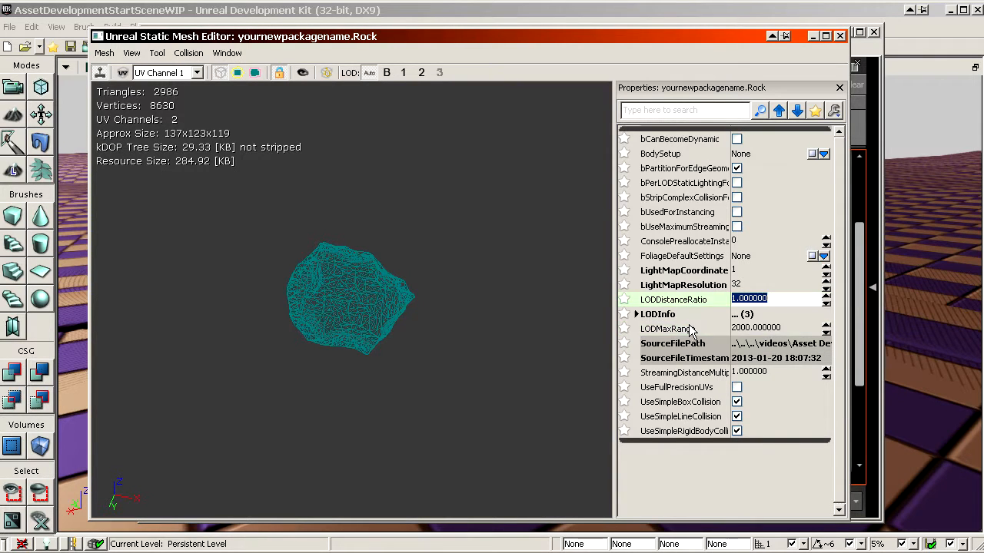
left_click(697, 331)
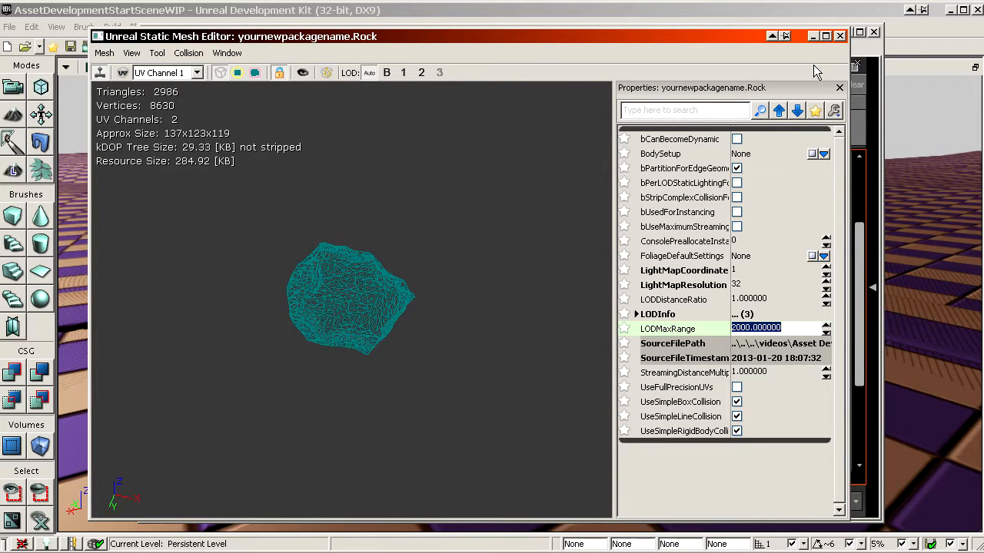
Step: Force the base mesh, LOD 1 and LOD 2 in turn to compare their wireframes, and return the LOD display to automatic
left_click(403, 72)
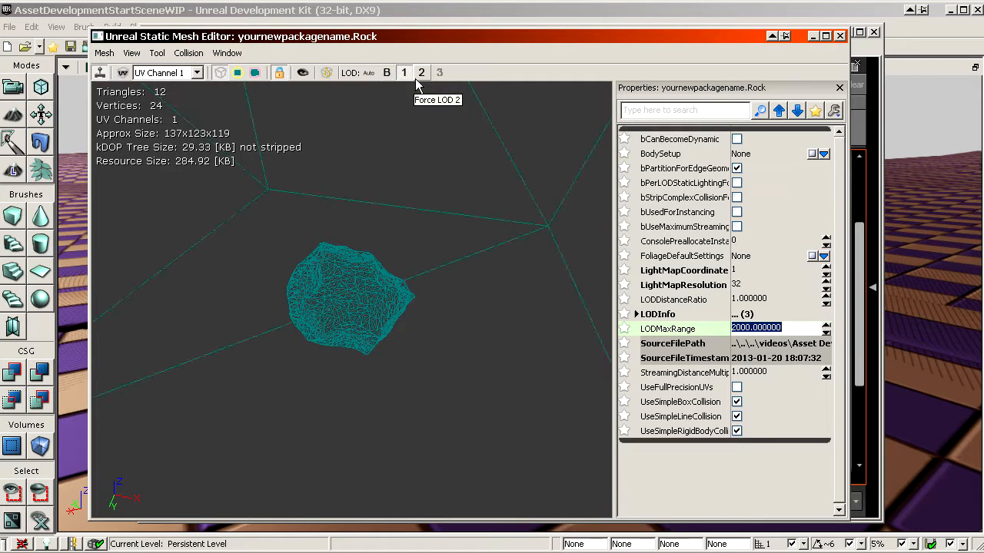
left_click(389, 72)
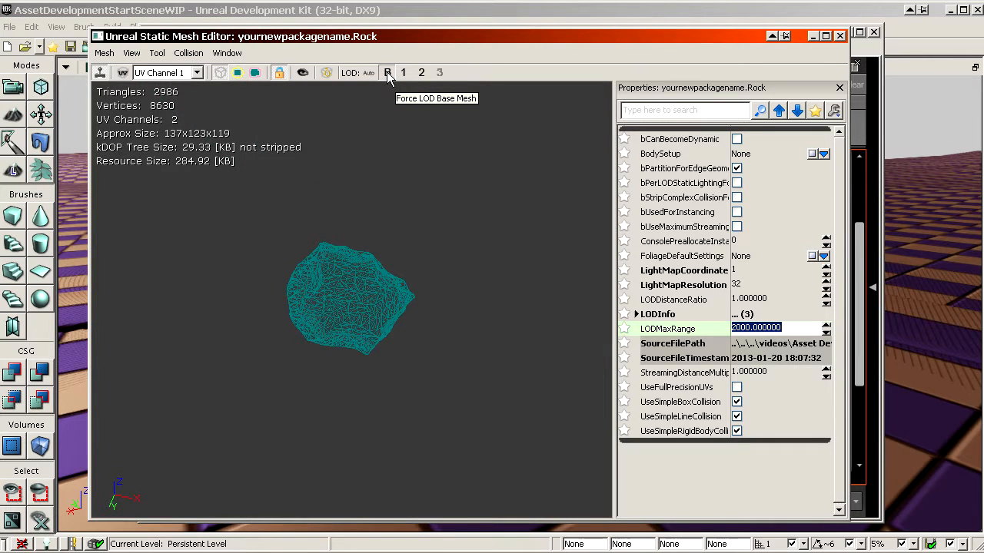
left_click_drag(353, 292, 384, 299)
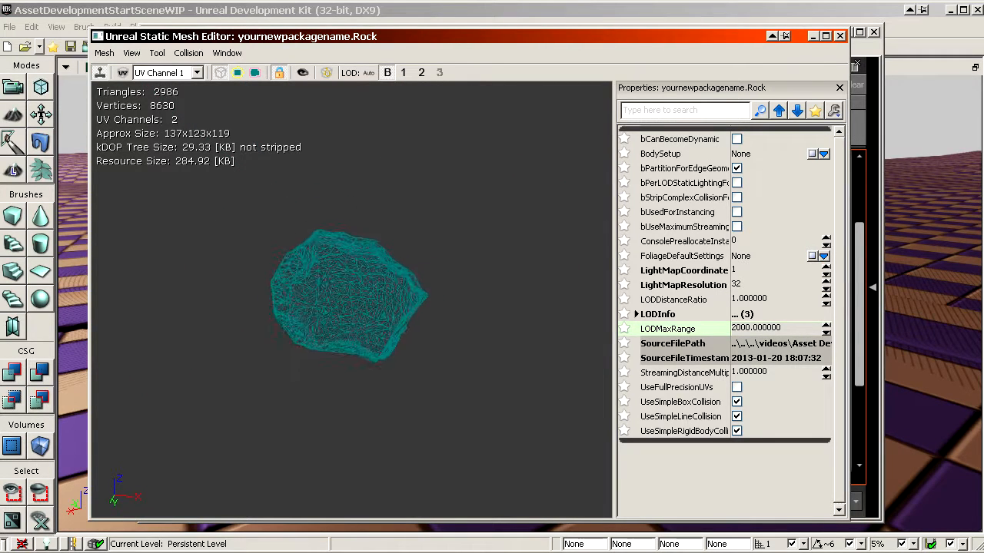
right_click_drag(384, 300, 384, 254)
left_click(403, 72)
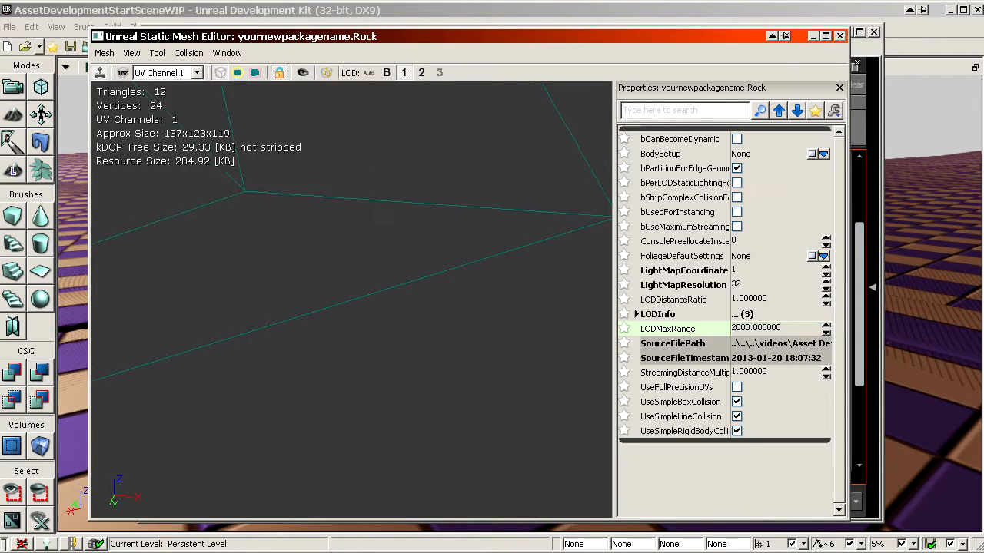
left_click(424, 73)
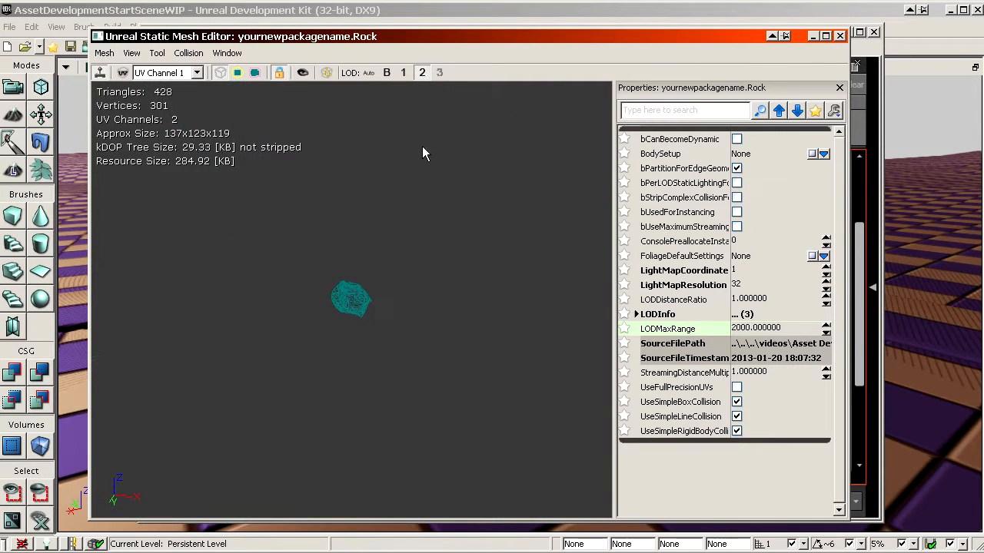
right_click_drag(427, 90, 427, 23)
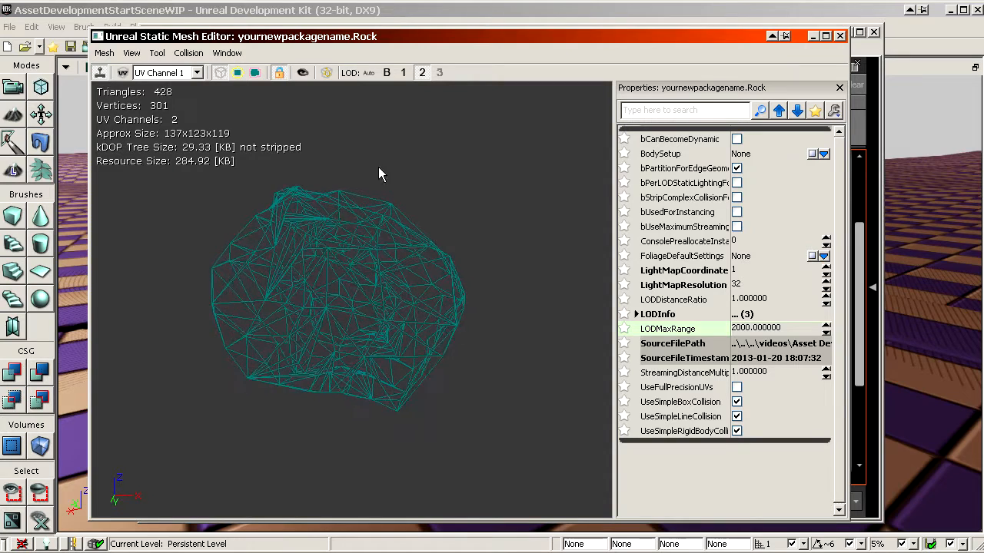
left_click(122, 73)
left_click(124, 73)
left_click(386, 72)
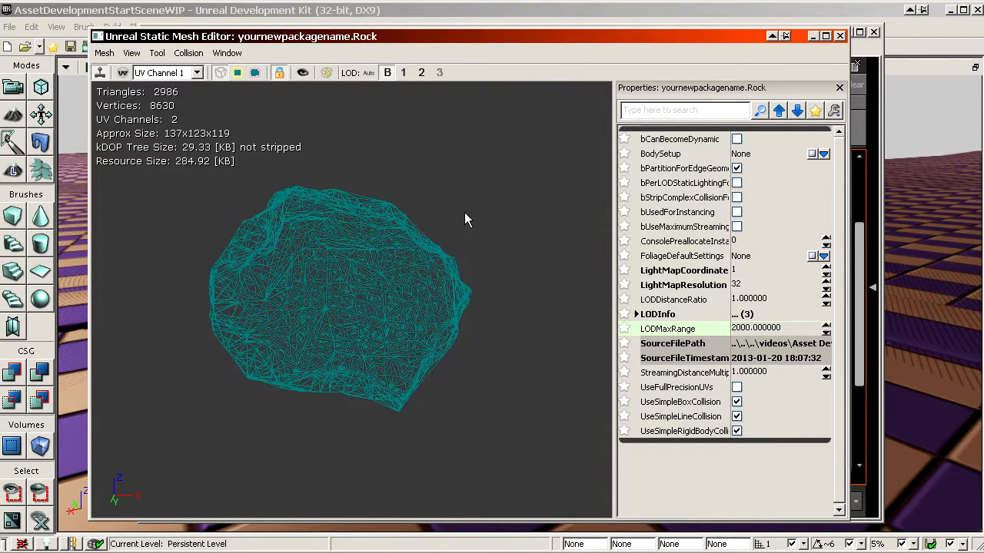
left_click_drag(466, 218, 486, 218)
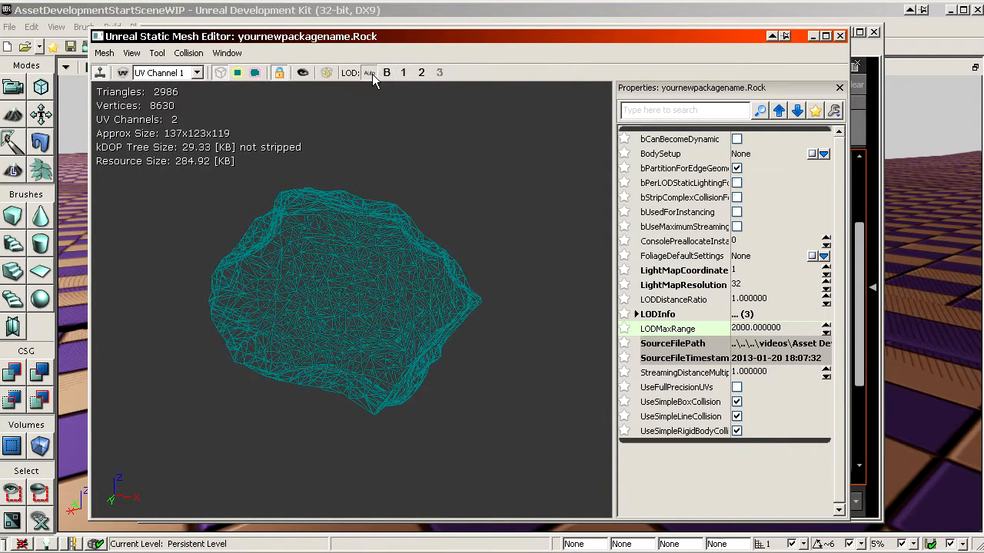
left_click_drag(363, 202, 382, 202)
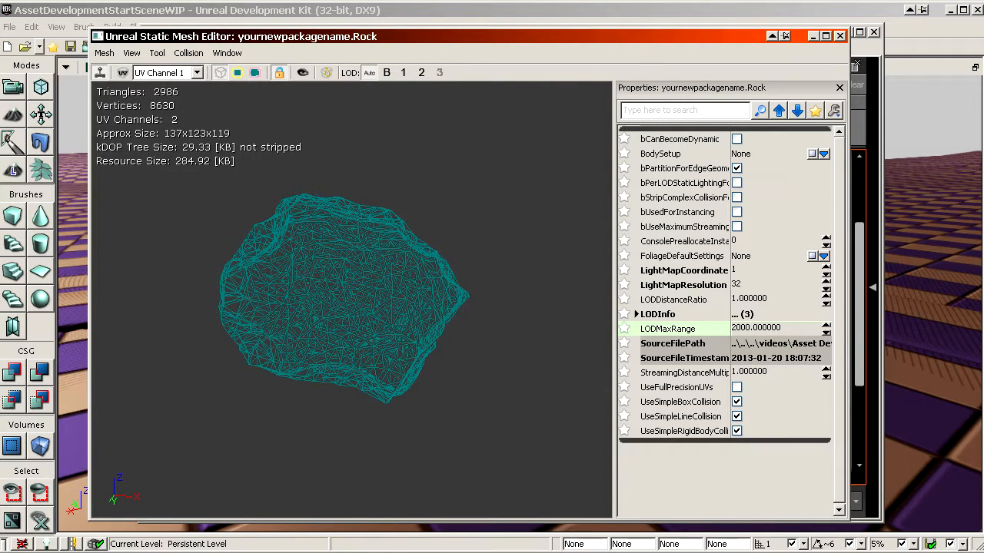
left_click_drag(537, 251, 369, 259)
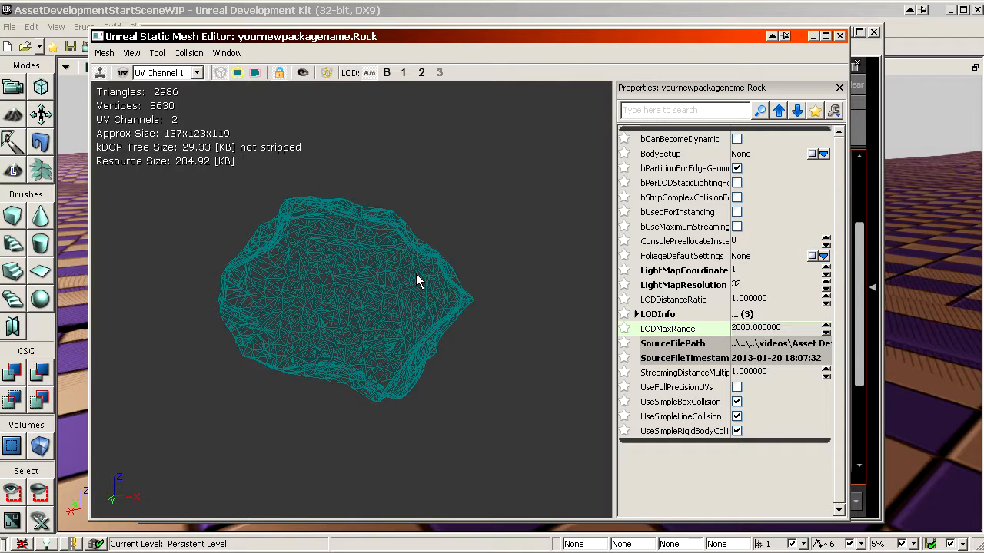
left_click_drag(416, 274, 385, 250)
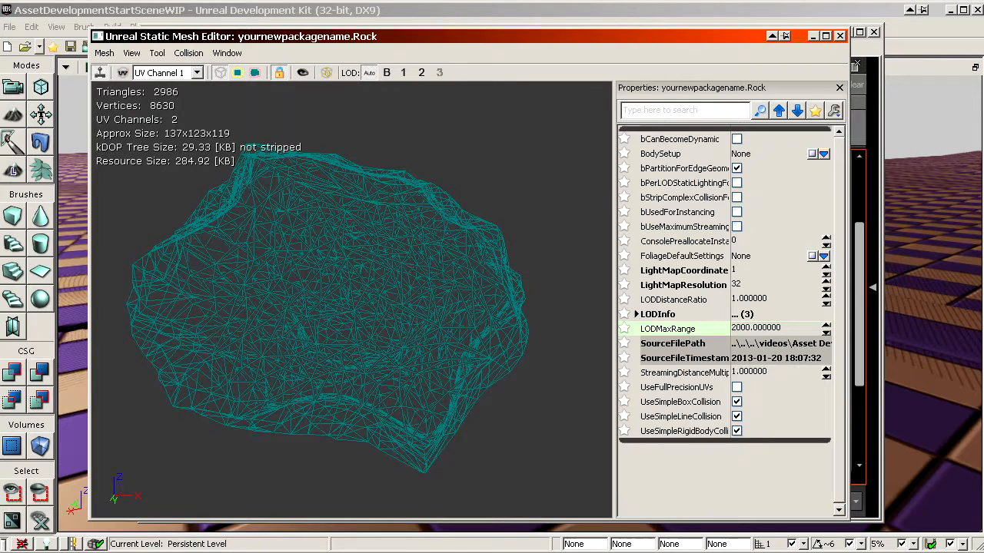
mouse_move(405, 254)
left_mouse_down()
mouse_move(431, 265)
mouse_move(405, 254)
left_mouse_up()
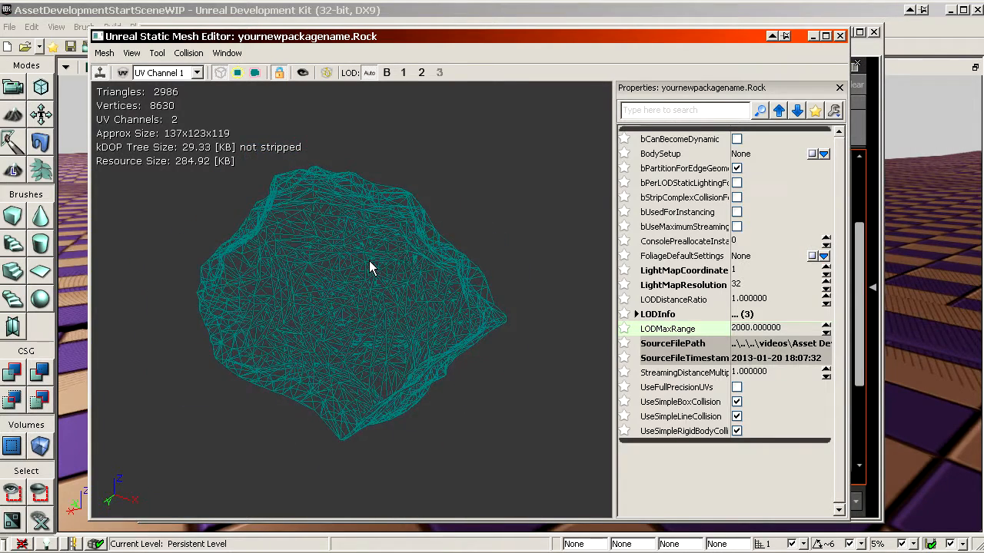